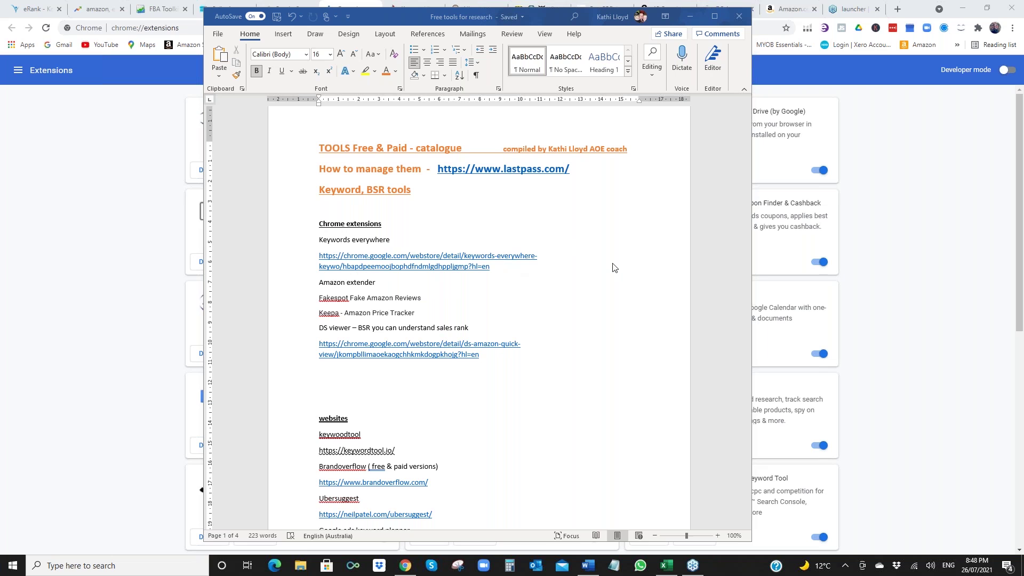
- Bring the chrome://extensions page forward over the Word catalogue
{"action": "left_click", "coordinate": [898, 228]}
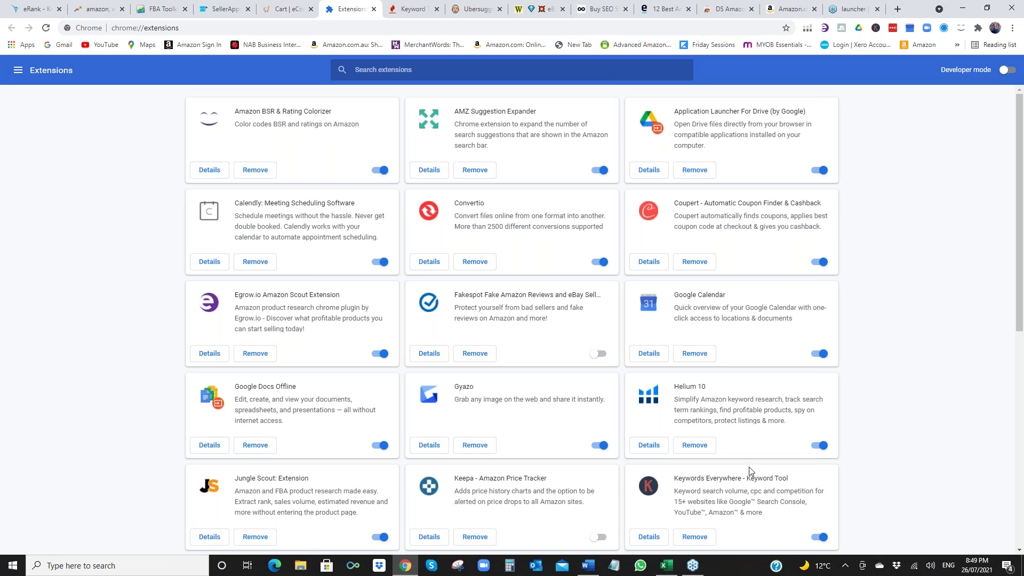
- On Amazon Best Sellers, enter 'dog lead' in search to show the expanded keyword variations
{"action": "left_click", "coordinate": [788, 10]}
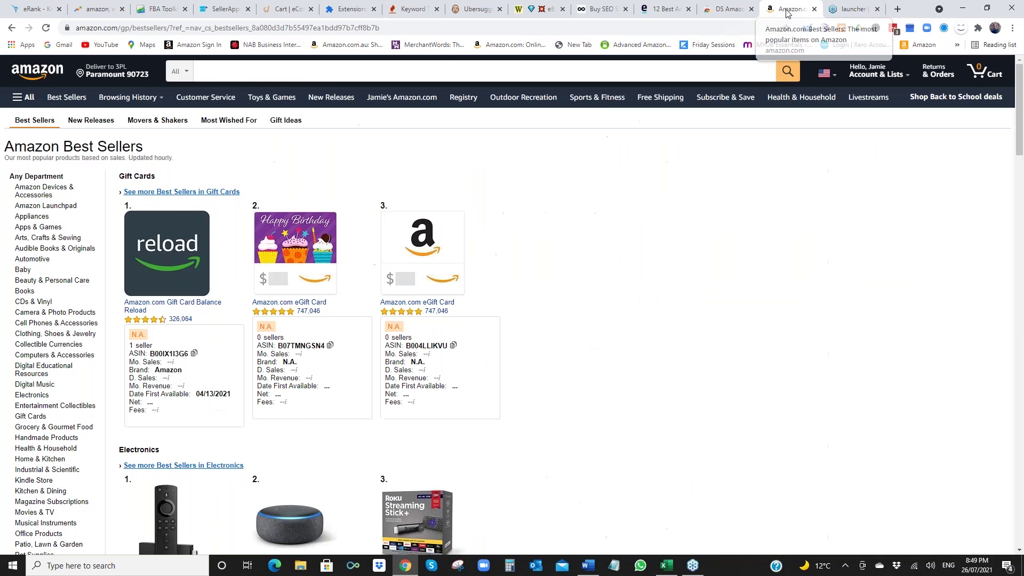
{"action": "left_click", "coordinate": [259, 71]}
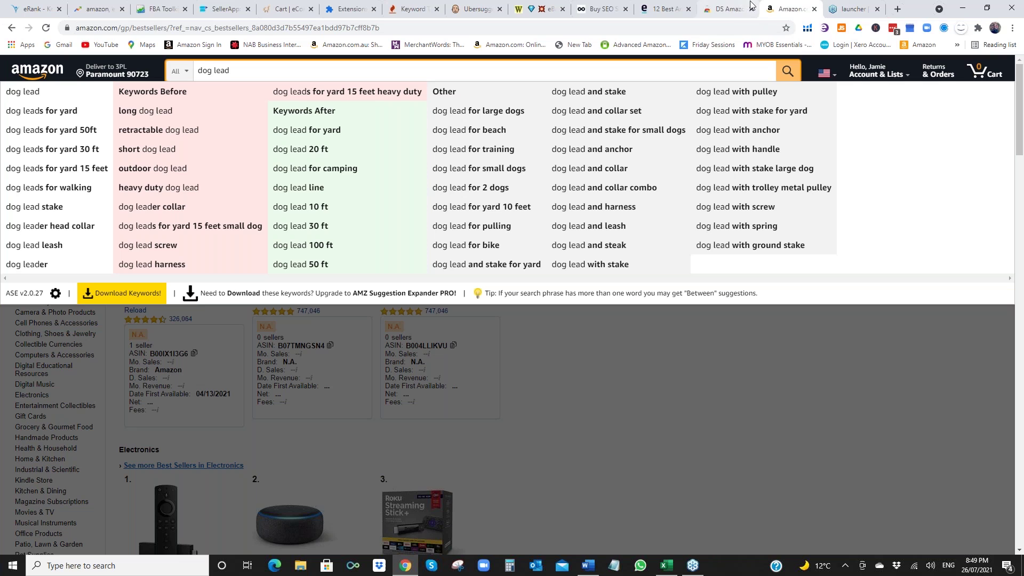
- Scroll through every installed extension card, including AMZ Suggestion Expander, and return to the top
{"action": "left_click", "coordinate": [355, 8]}
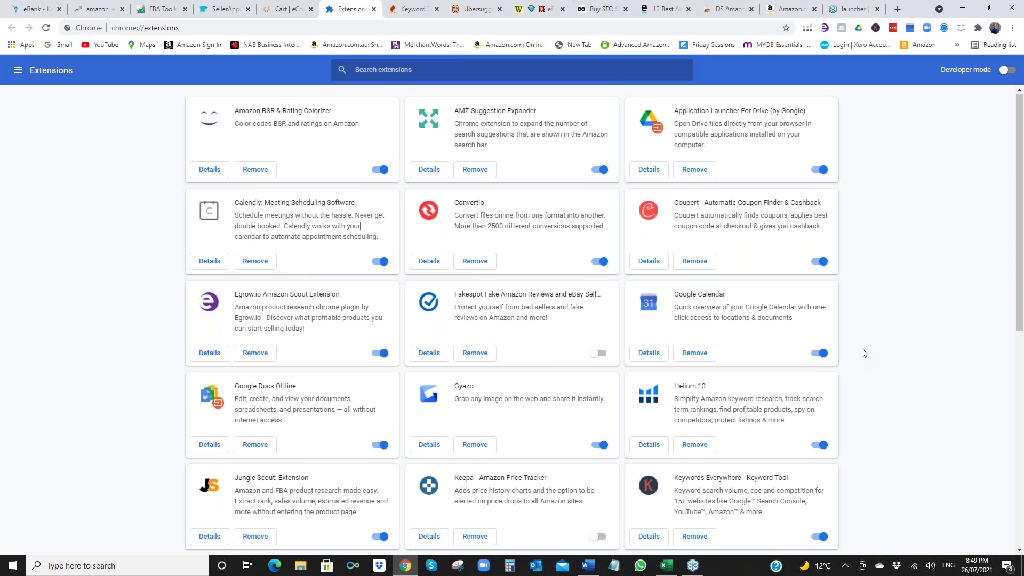
{"action": "scroll", "coordinate": [864, 353], "scroll_direction": "down", "scroll_amount": 3}
{"action": "scroll", "coordinate": [722, 338], "scroll_direction": "down", "scroll_amount": 1}
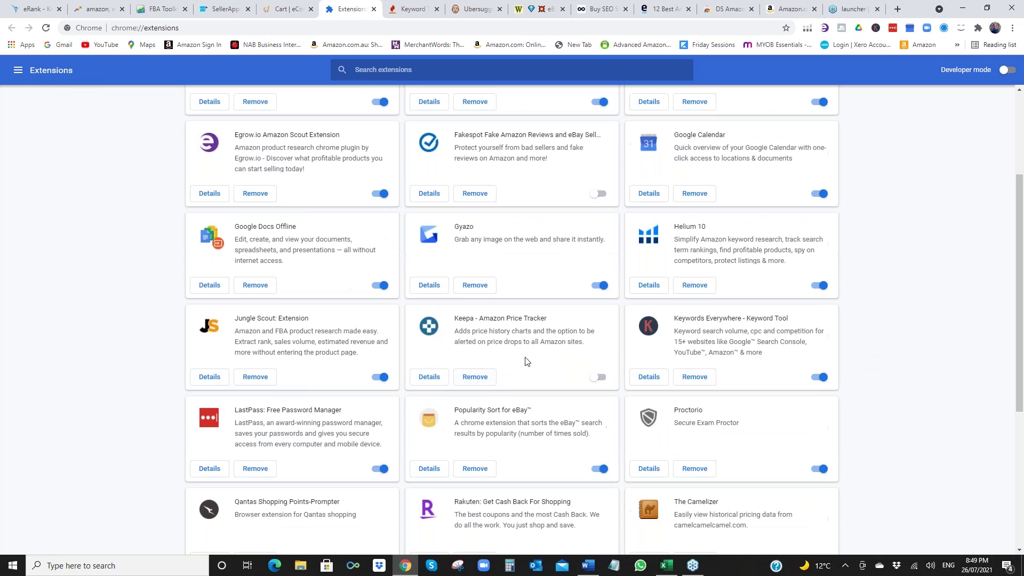
{"action": "scroll", "coordinate": [447, 359], "scroll_direction": "down", "scroll_amount": 1}
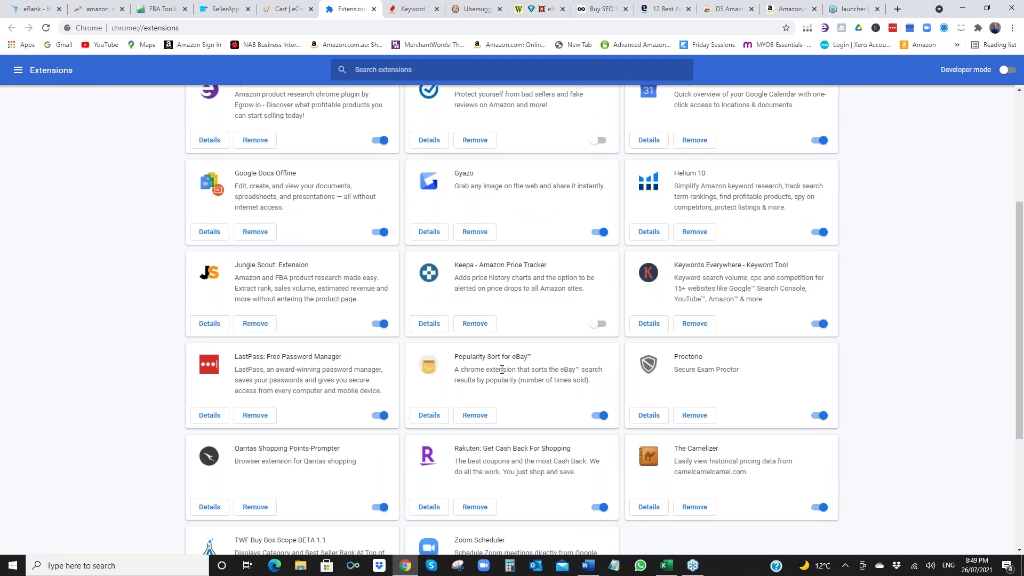
{"action": "scroll", "coordinate": [501, 369], "scroll_direction": "down", "scroll_amount": 3}
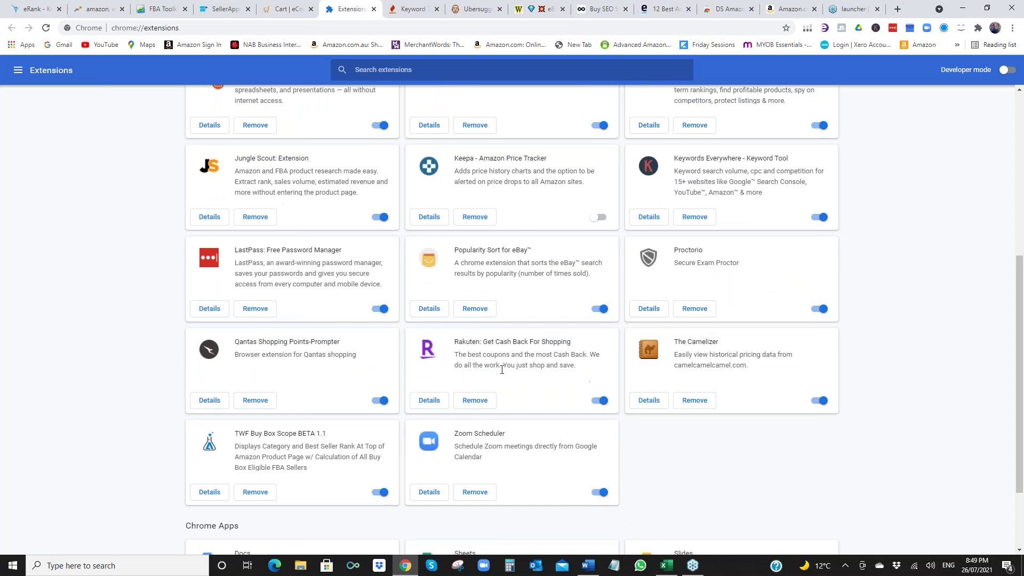
{"action": "scroll", "coordinate": [501, 369], "scroll_direction": "up", "scroll_amount": 2}
{"action": "scroll", "coordinate": [683, 456], "scroll_direction": "up", "scroll_amount": 1}
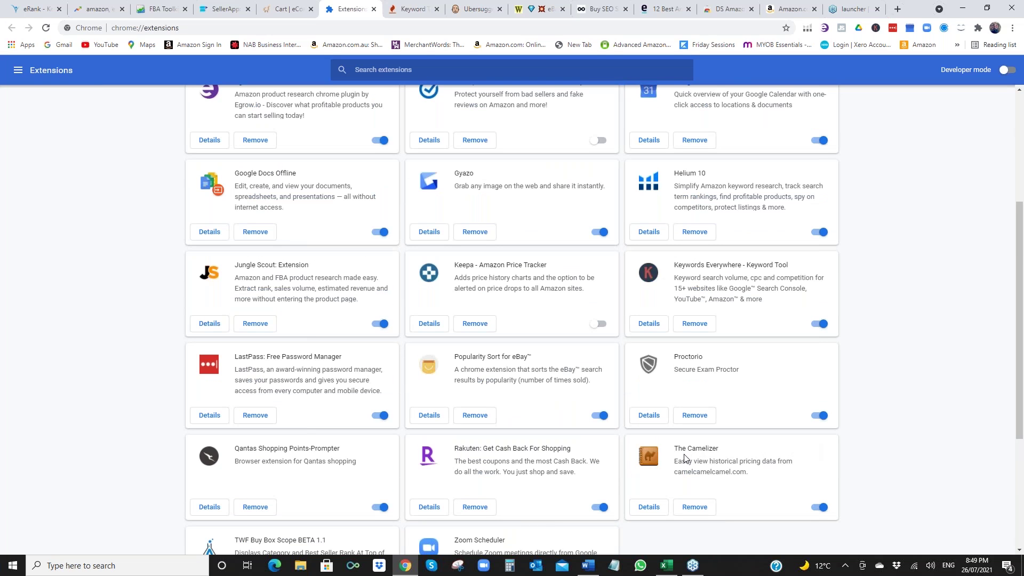
{"action": "scroll", "coordinate": [905, 371], "scroll_direction": "up", "scroll_amount": 1}
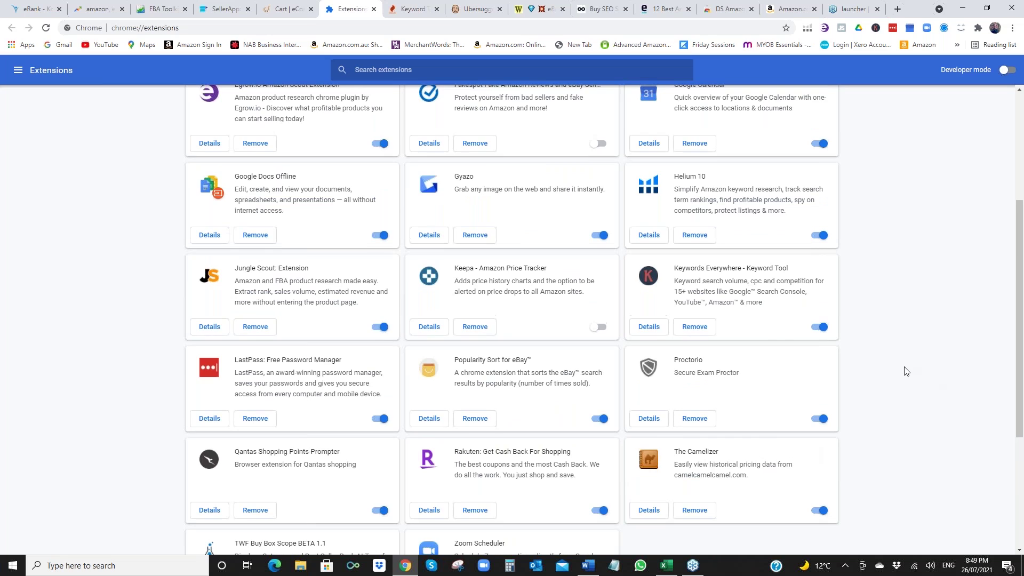
{"action": "scroll", "coordinate": [875, 219], "scroll_direction": "up", "scroll_amount": 4}
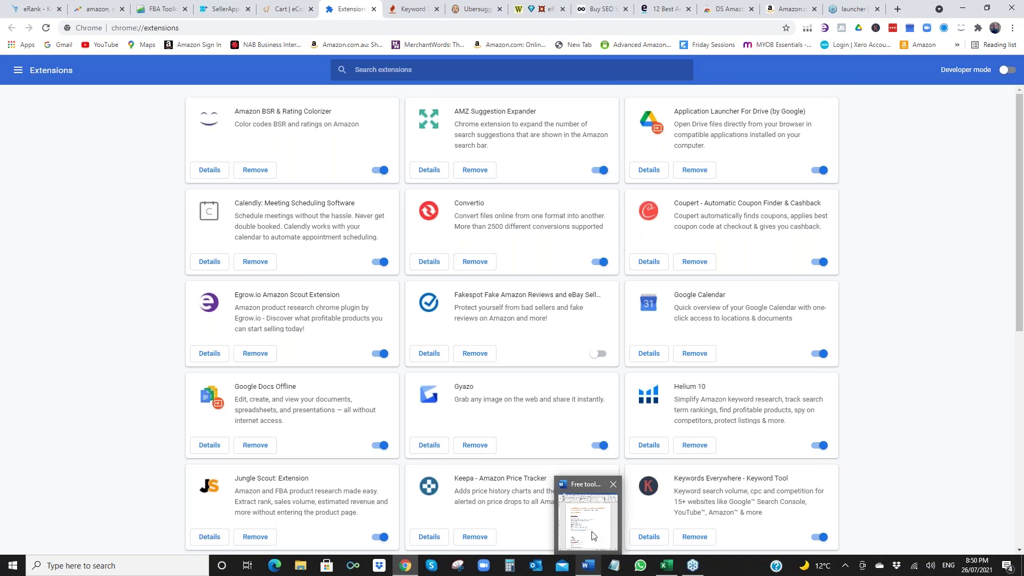
{"action": "left_click", "coordinate": [594, 535]}
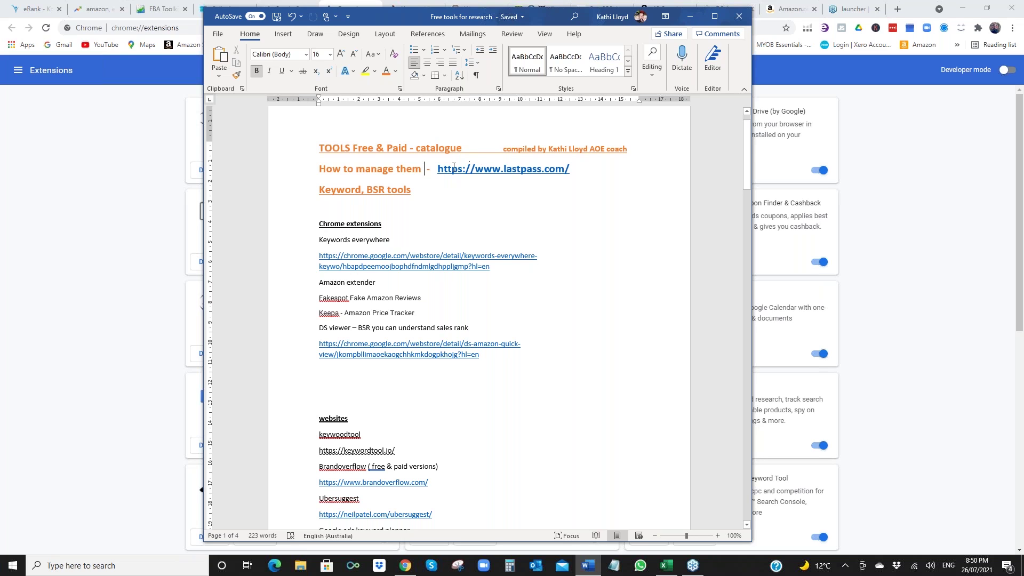
{"action": "left_click", "coordinate": [437, 168]}
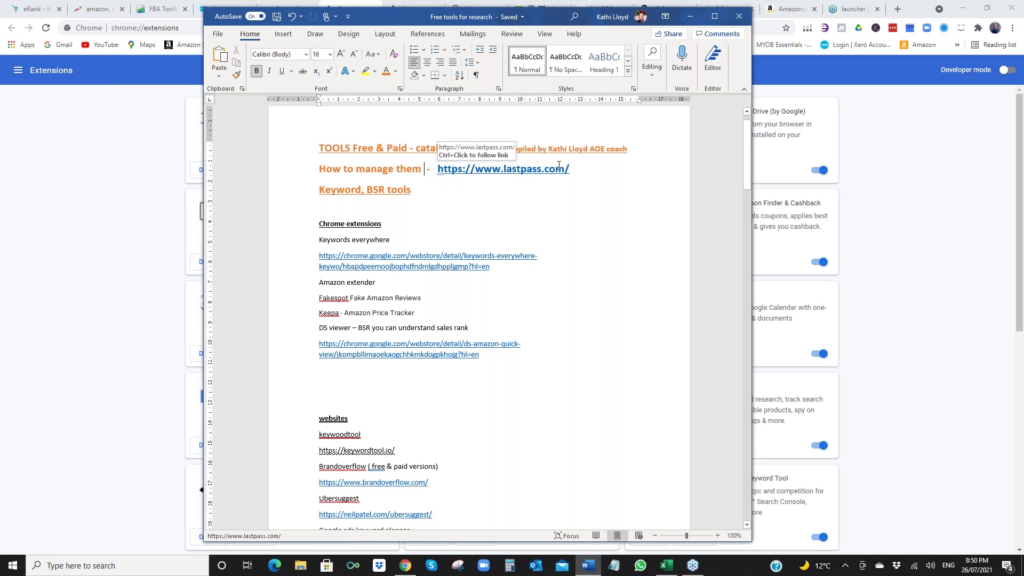
{"action": "key", "text": "Left"}
{"action": "key", "text": "Left"}
{"action": "key", "text": "Left"}
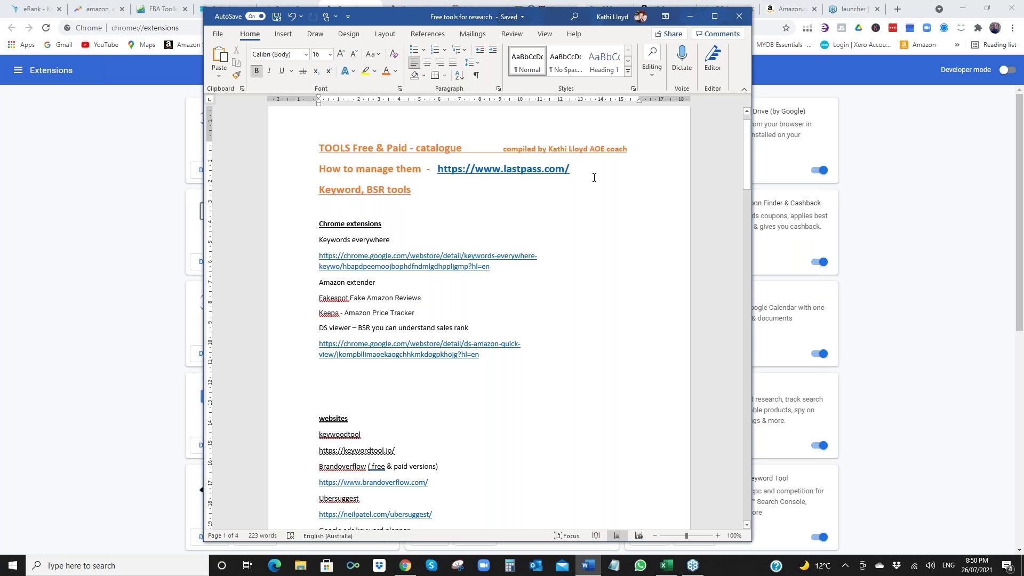
{"action": "scroll", "coordinate": [594, 177], "scroll_direction": "down", "scroll_amount": 5}
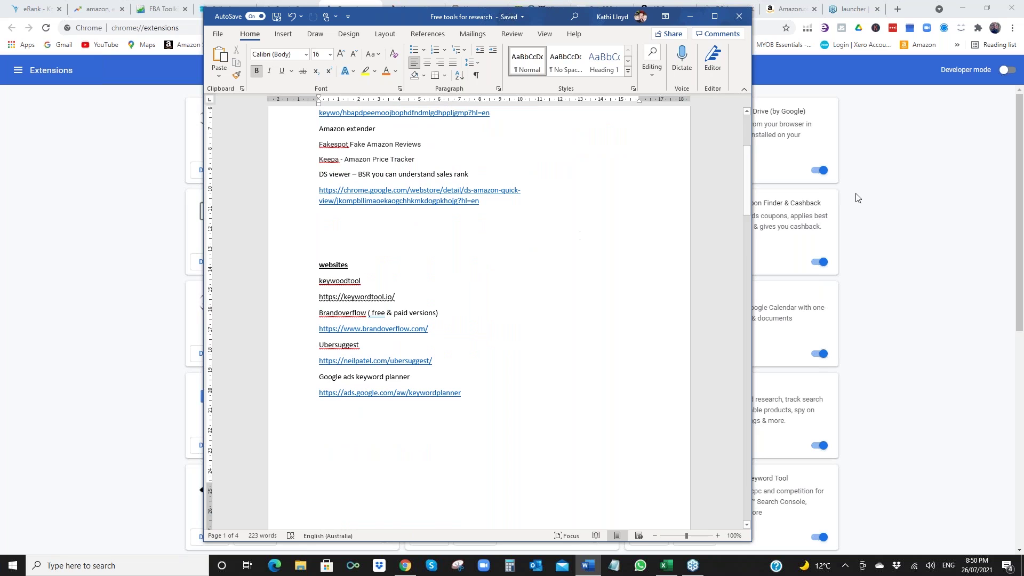
- Search Keyword Tool for 'dog lead' in Australia / English, returning 380 unique keyword suggestions
{"action": "left_click", "coordinate": [887, 193]}
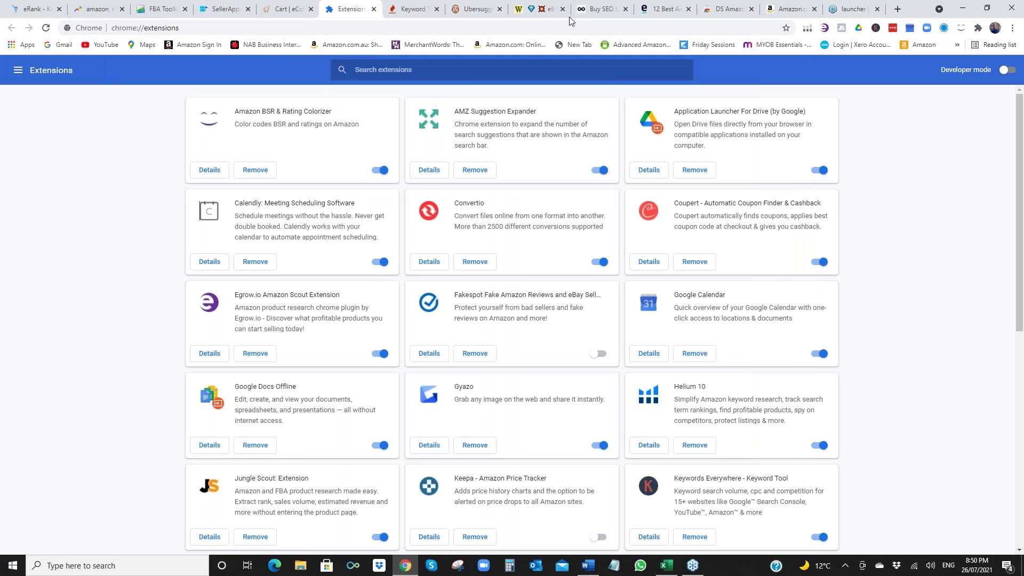
{"action": "left_click", "coordinate": [416, 9]}
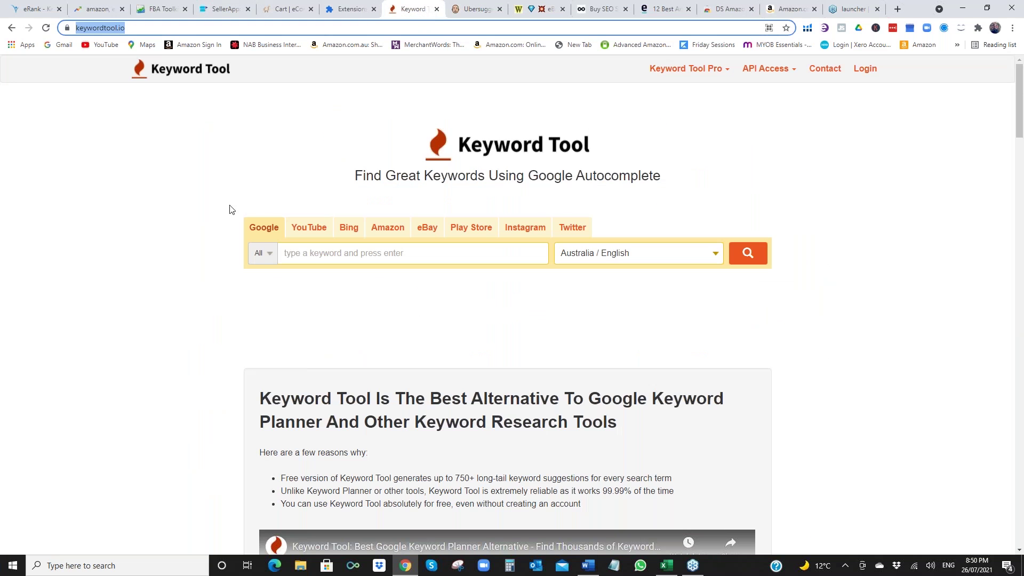
{"action": "left_click", "coordinate": [300, 252]}
{"action": "type", "text": "dog lead"}
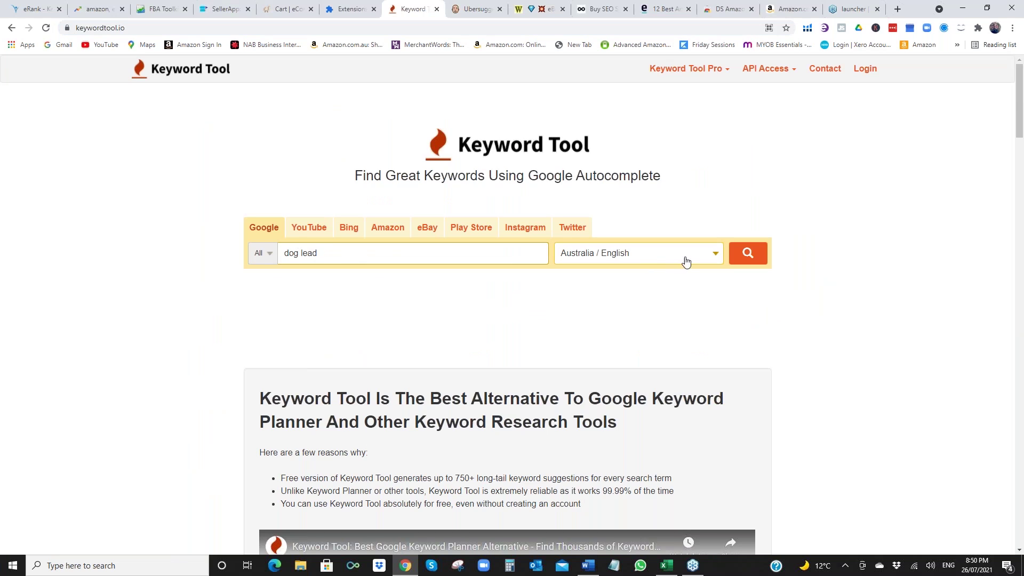
{"action": "left_click", "coordinate": [746, 255]}
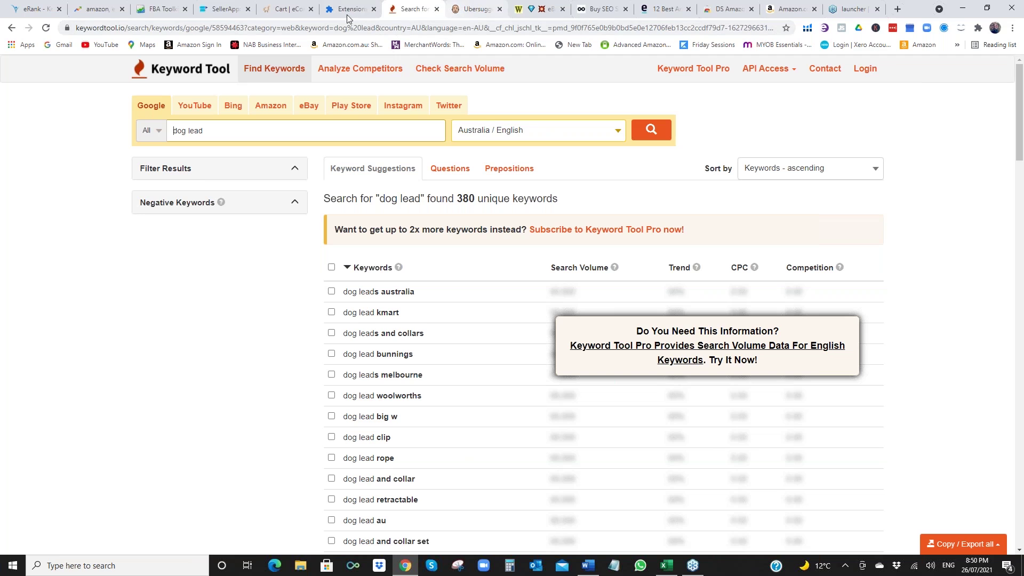
- Check the Word list, then view the usecart.com homepage and its weekly store-report pitch
{"action": "left_click", "coordinate": [587, 565]}
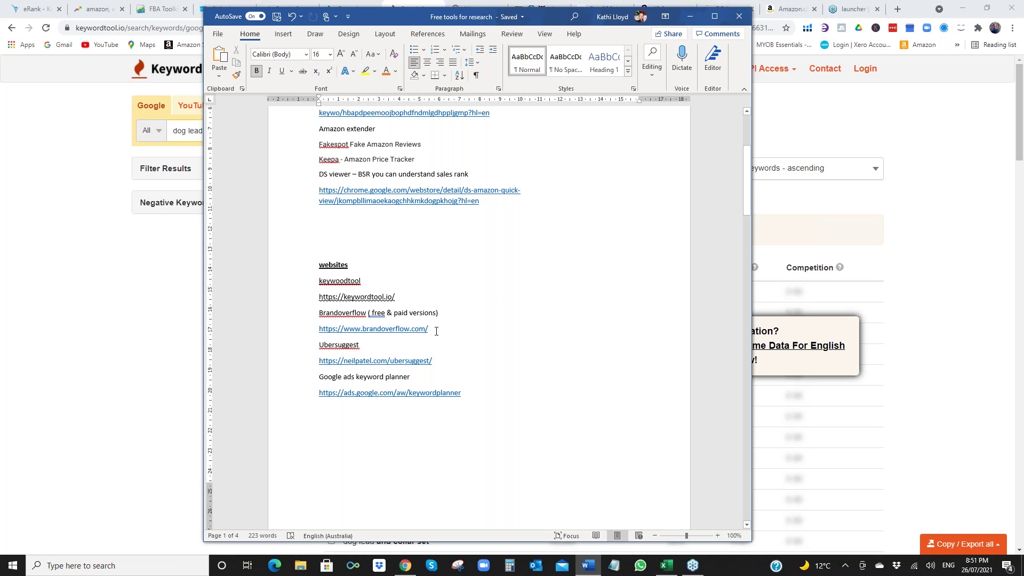
{"action": "left_click", "coordinate": [73, 198]}
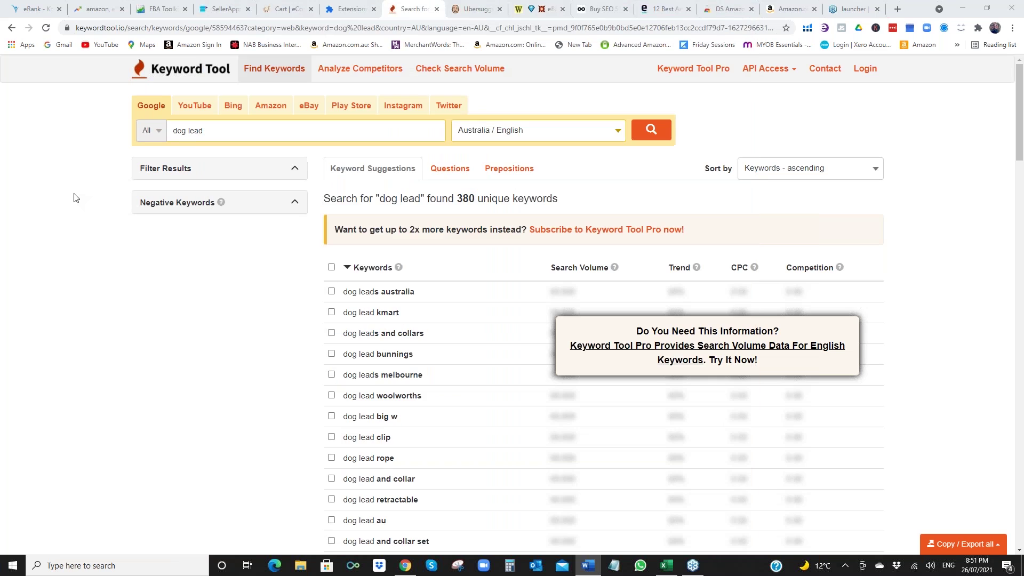
{"action": "left_click", "coordinate": [275, 11]}
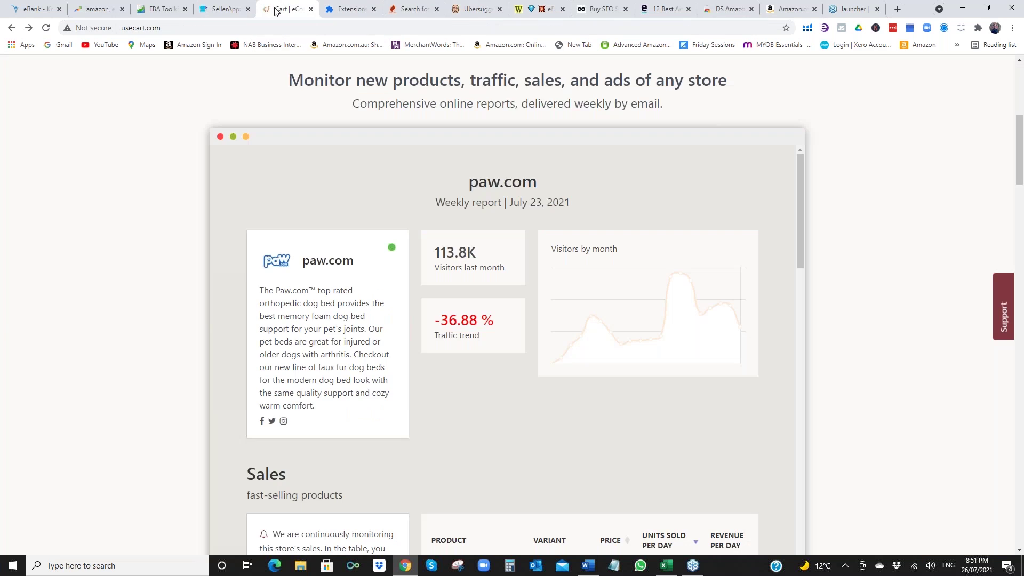
{"action": "scroll", "coordinate": [315, 168], "scroll_direction": "up", "scroll_amount": 7}
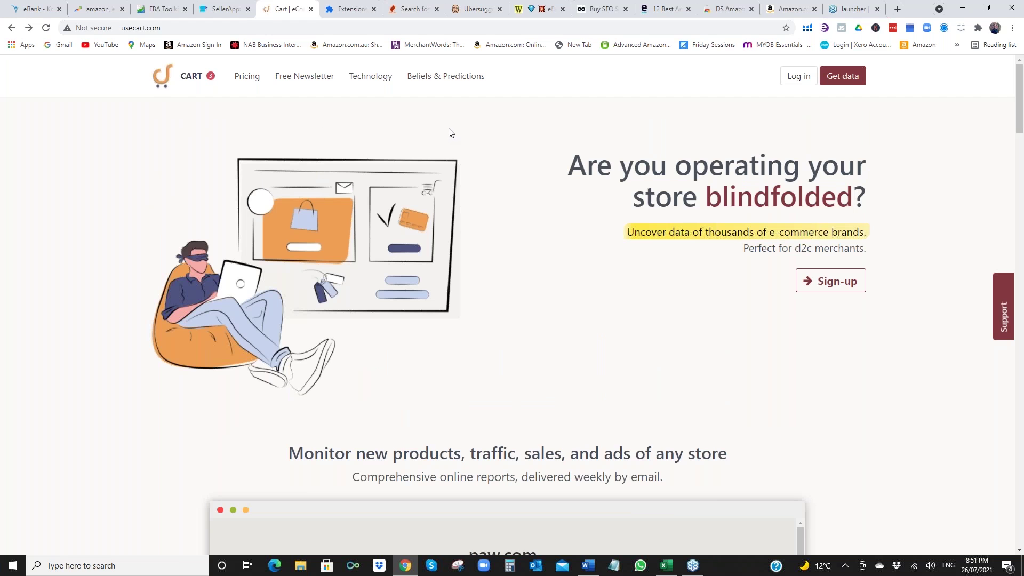
{"action": "scroll", "coordinate": [448, 131], "scroll_direction": "down", "scroll_amount": 3}
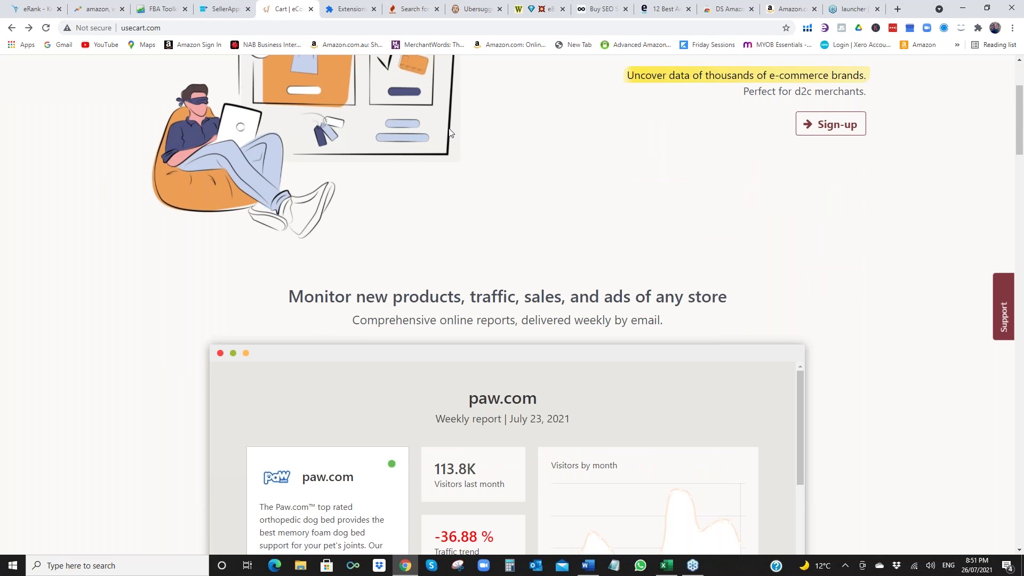
{"action": "scroll", "coordinate": [448, 131], "scroll_direction": "up", "scroll_amount": 3}
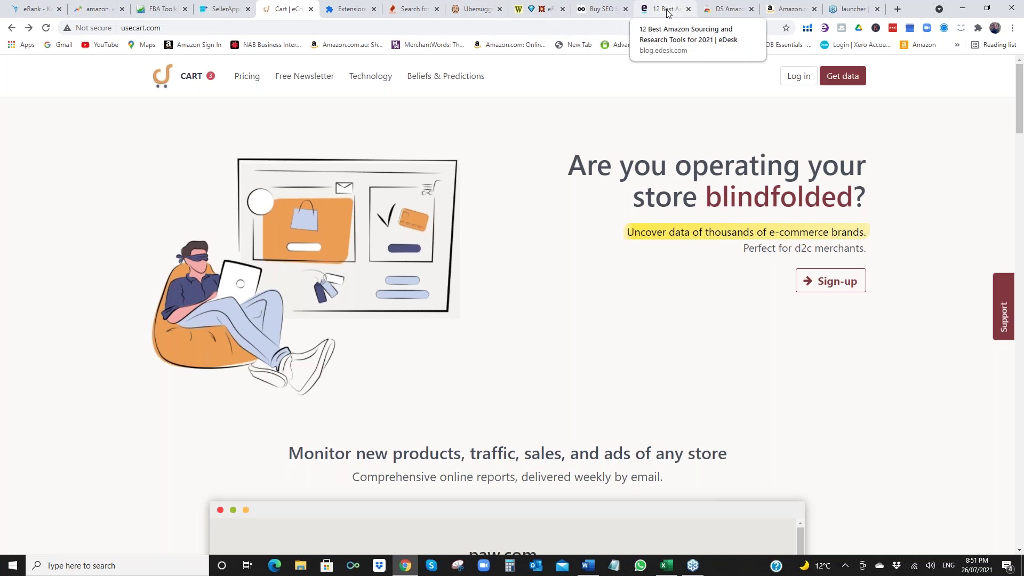
- Scroll down Brand Overflow's pricing page through each tier's price and usage limits
{"action": "left_click", "coordinate": [597, 10]}
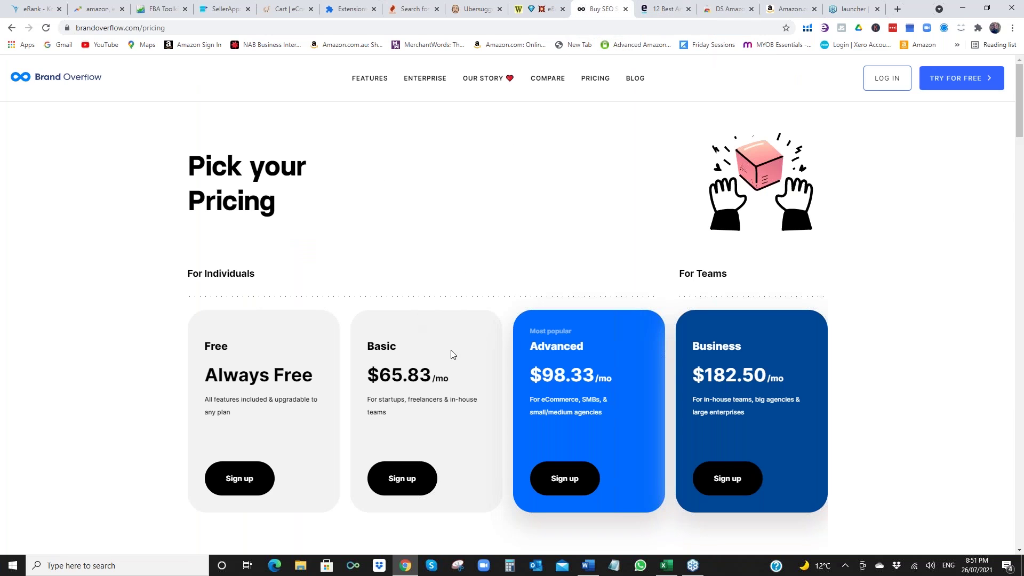
{"action": "scroll", "coordinate": [431, 208], "scroll_direction": "down", "scroll_amount": 8}
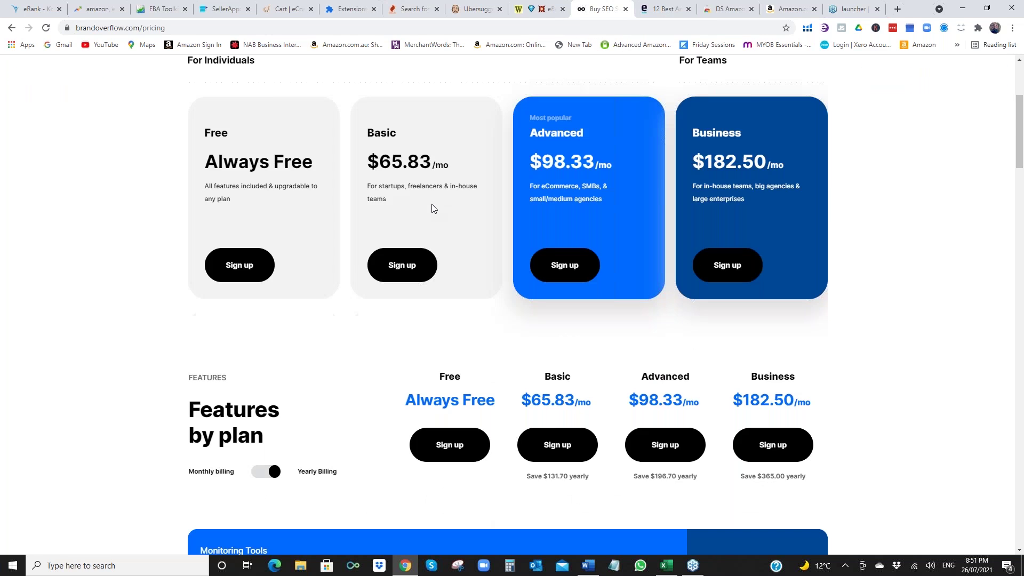
{"action": "scroll", "coordinate": [432, 208], "scroll_direction": "down", "scroll_amount": 3}
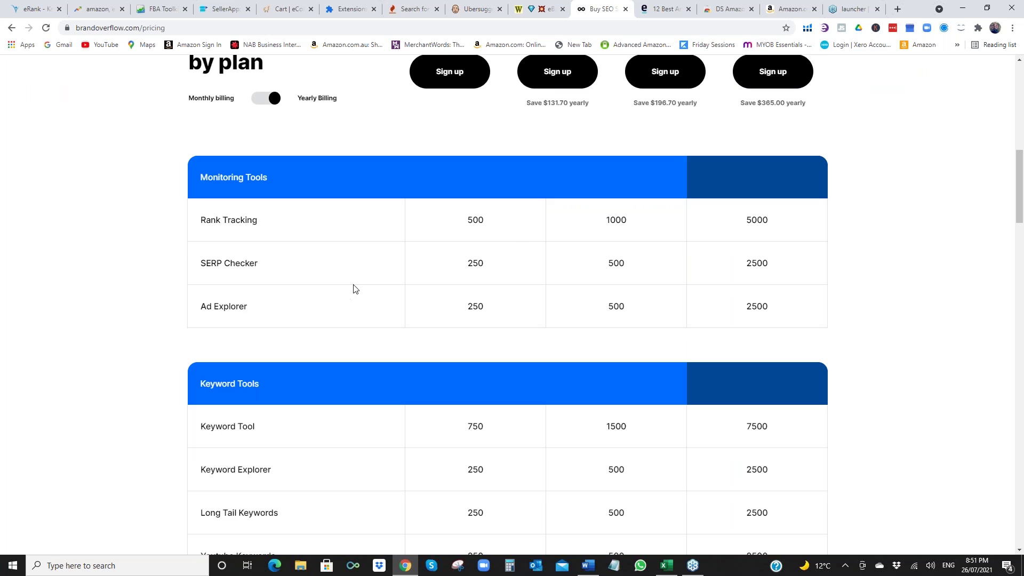
{"action": "scroll", "coordinate": [331, 315], "scroll_direction": "down", "scroll_amount": 2}
{"action": "scroll", "coordinate": [345, 350], "scroll_direction": "down", "scroll_amount": 2}
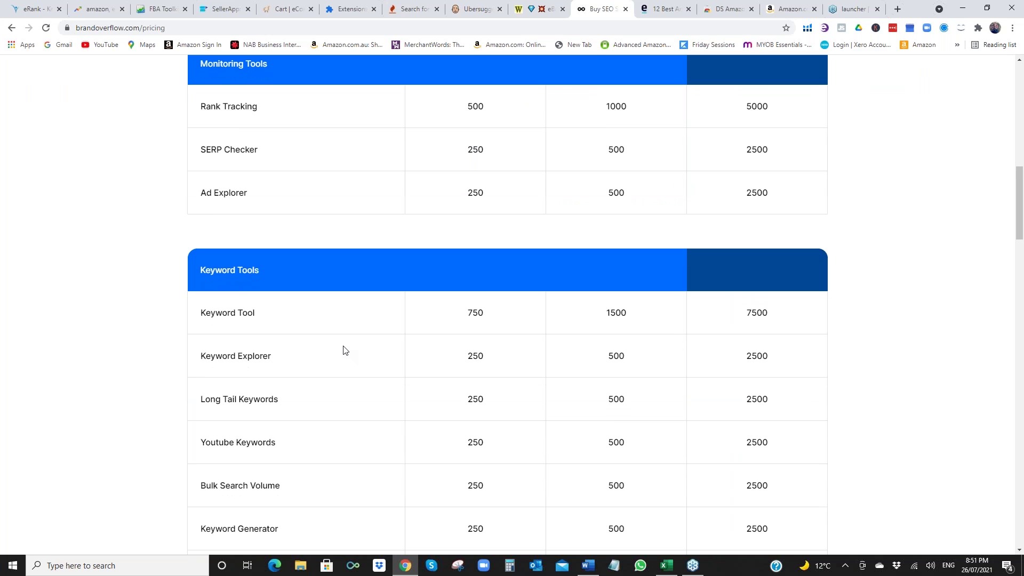
{"action": "scroll", "coordinate": [371, 302], "scroll_direction": "down", "scroll_amount": 6}
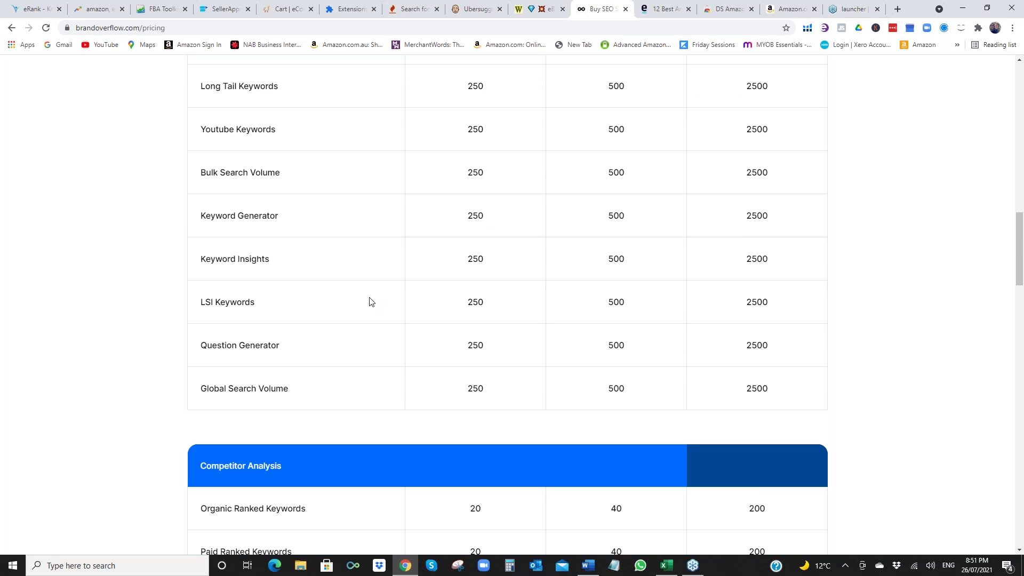
{"action": "scroll", "coordinate": [366, 345], "scroll_direction": "down", "scroll_amount": 2}
{"action": "scroll", "coordinate": [365, 345], "scroll_direction": "down", "scroll_amount": 2}
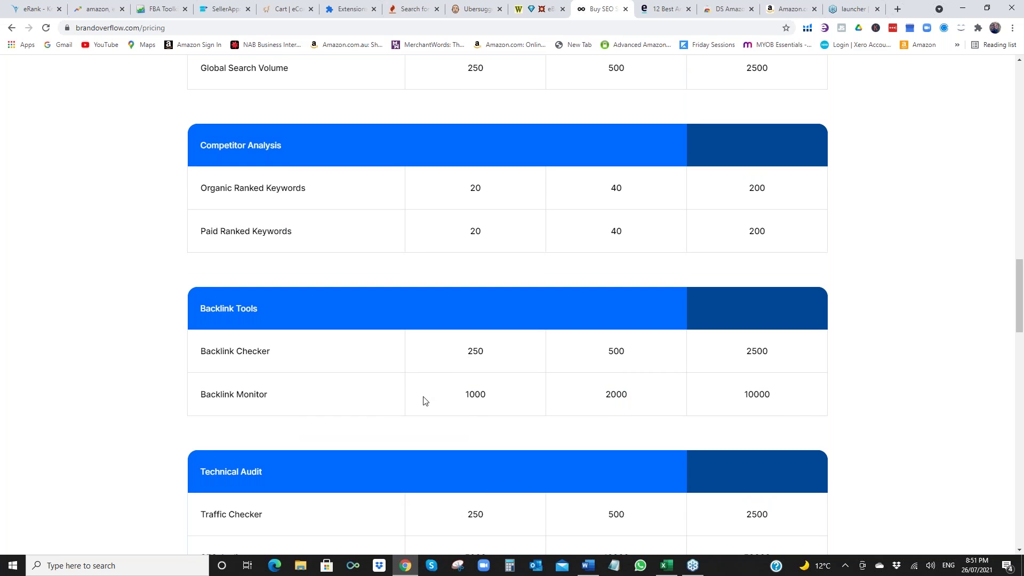
{"action": "scroll", "coordinate": [425, 401], "scroll_direction": "down", "scroll_amount": 4}
- Scroll back to the four-plan overview, check the Word list, and return to the browser
{"action": "scroll", "coordinate": [425, 400], "scroll_direction": "up", "scroll_amount": 4}
{"action": "scroll", "coordinate": [423, 397], "scroll_direction": "up", "scroll_amount": 20}
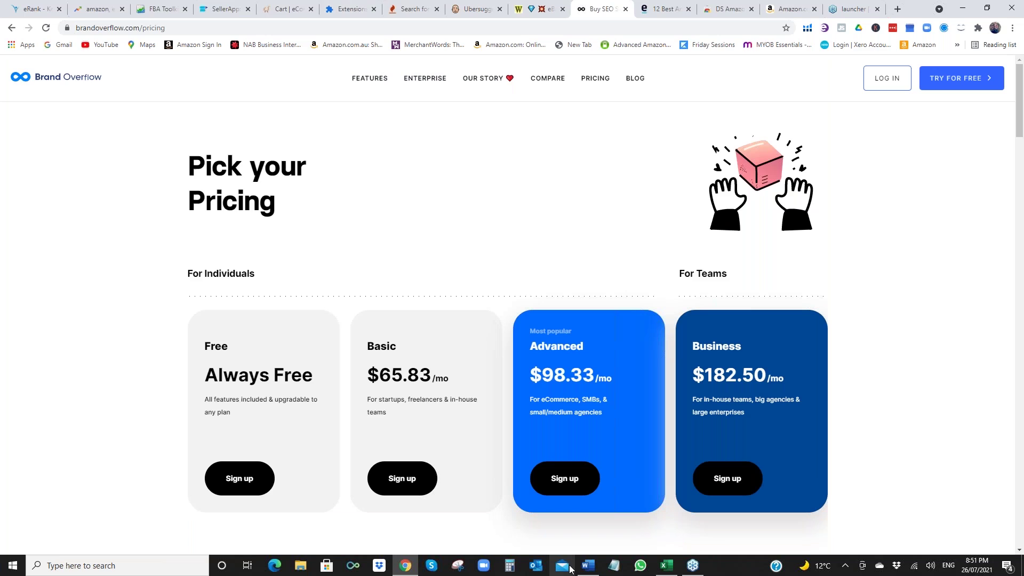
{"action": "left_click", "coordinate": [588, 565]}
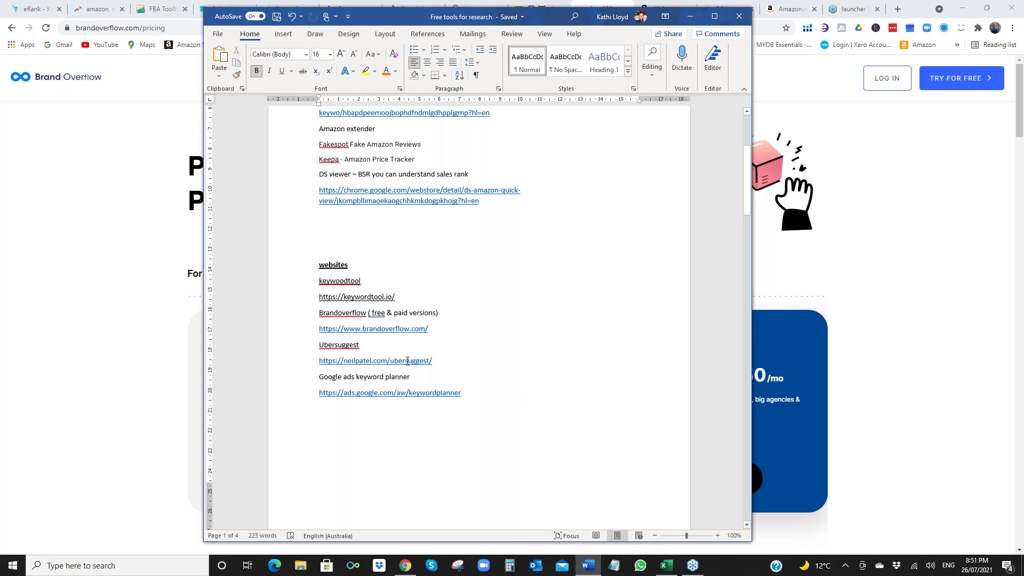
{"action": "left_click", "coordinate": [89, 212]}
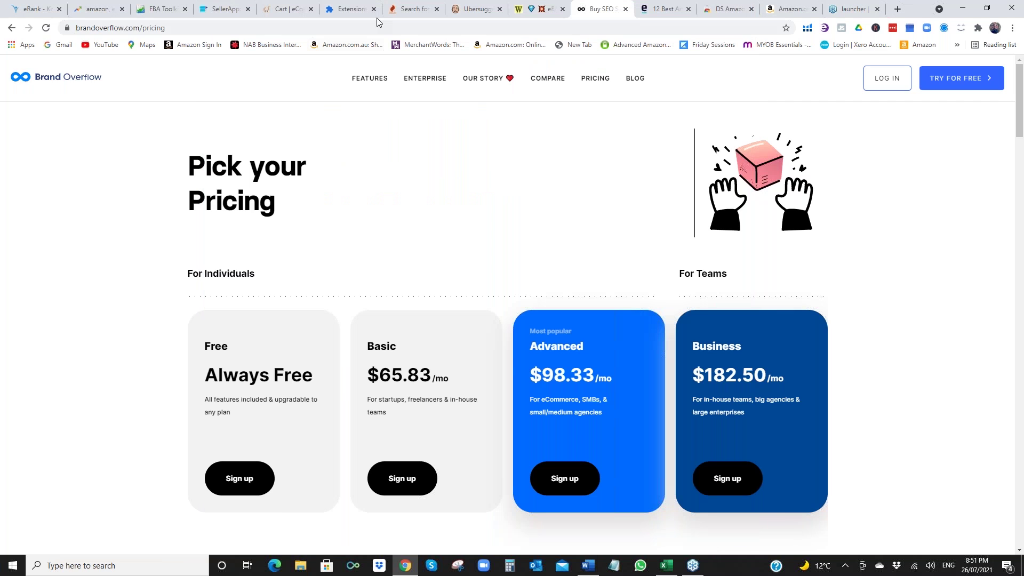
- Review Ubersuggest's 'dog lead' overview (6,600 searches) down to Keyword Ideas and back up
{"action": "left_click", "coordinate": [463, 11]}
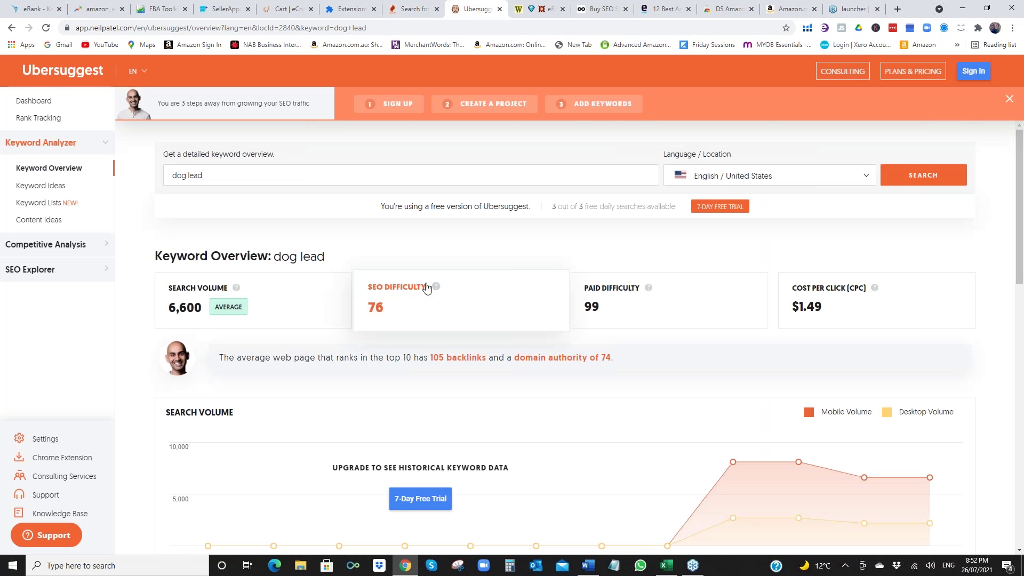
{"action": "scroll", "coordinate": [426, 288], "scroll_direction": "down", "scroll_amount": 3}
{"action": "scroll", "coordinate": [427, 289], "scroll_direction": "down", "scroll_amount": 5}
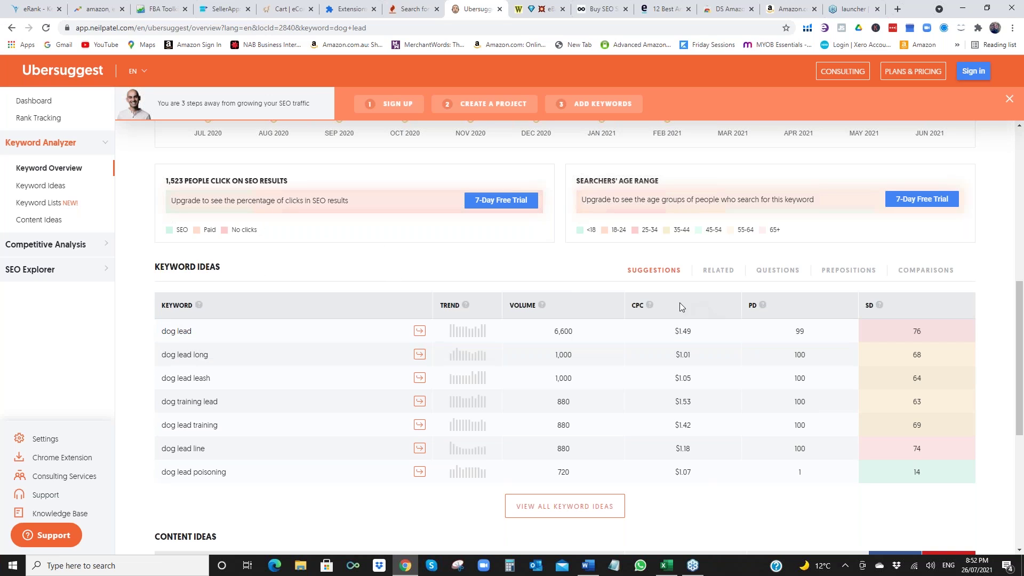
{"action": "scroll", "coordinate": [399, 286], "scroll_direction": "up", "scroll_amount": 8}
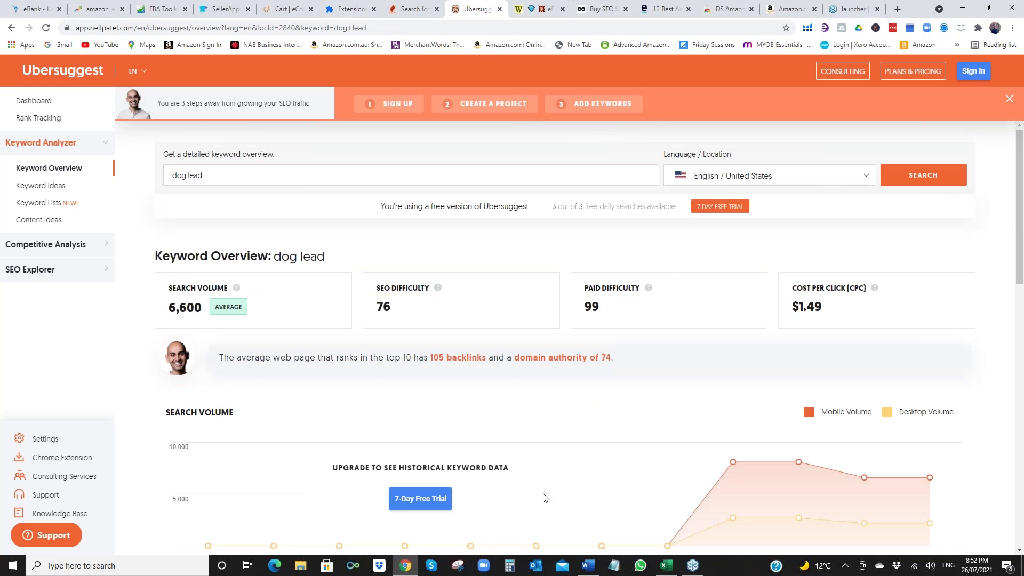
- Scroll the Word document to the 'Product research- sales' entries, then show FBA Toolkit's homepage
{"action": "left_click", "coordinate": [589, 567]}
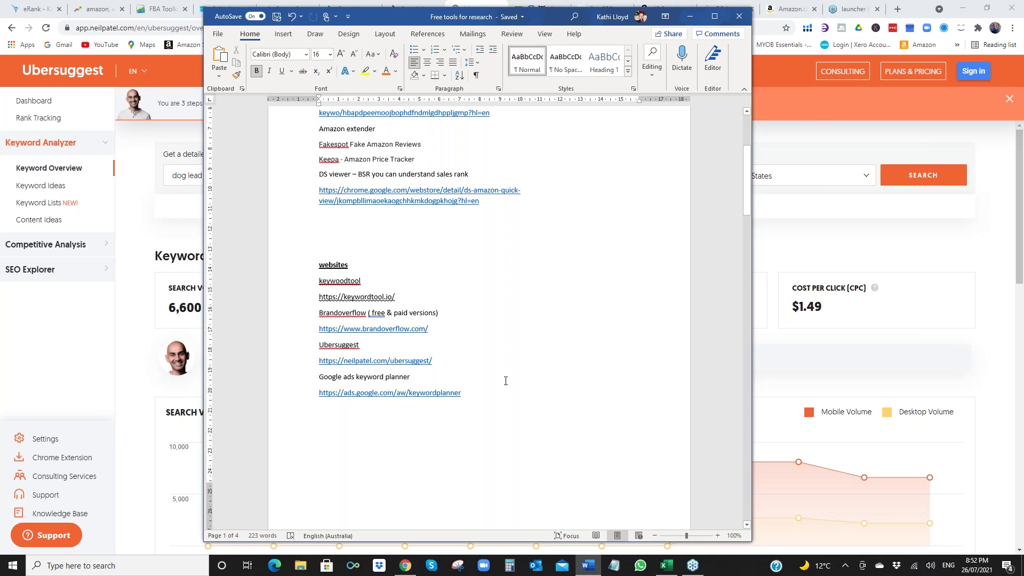
{"action": "scroll", "coordinate": [506, 381], "scroll_direction": "down", "scroll_amount": 6}
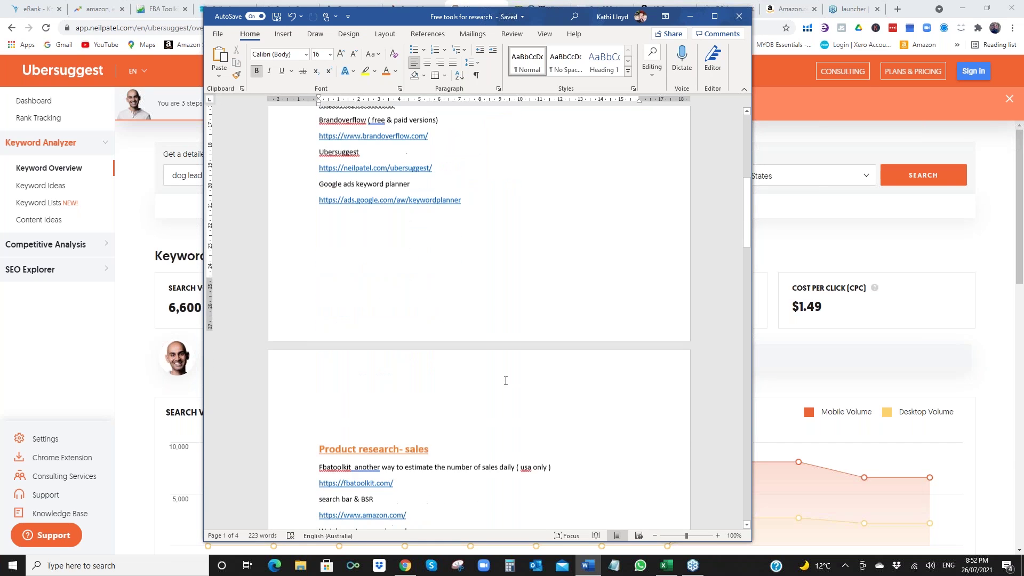
{"action": "scroll", "coordinate": [505, 380], "scroll_direction": "down", "scroll_amount": 3}
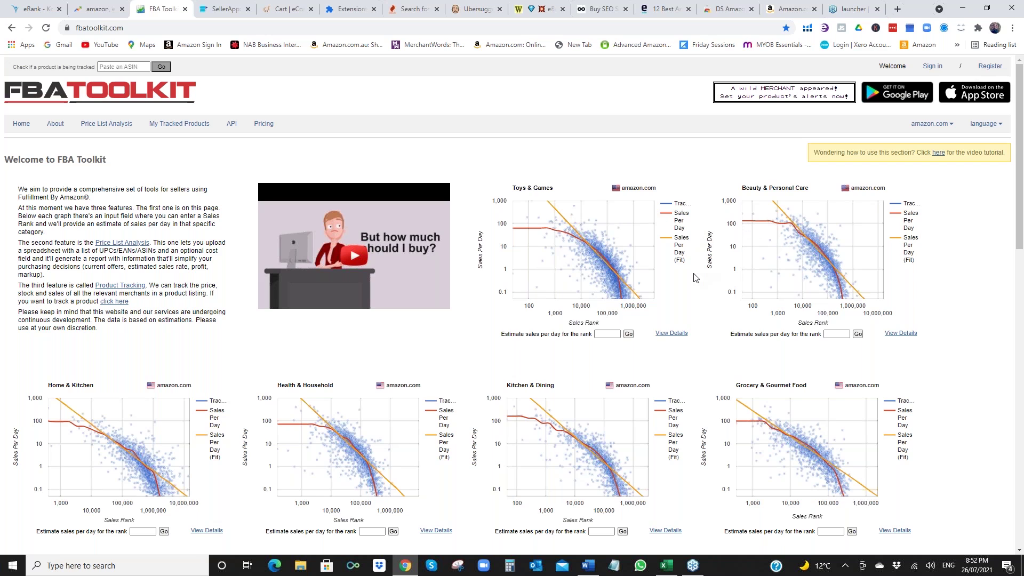
- Search Amazon for 'dog lead', run Helium 10 Xray, and open the 50FT rope leash listing
{"action": "left_click", "coordinate": [787, 10]}
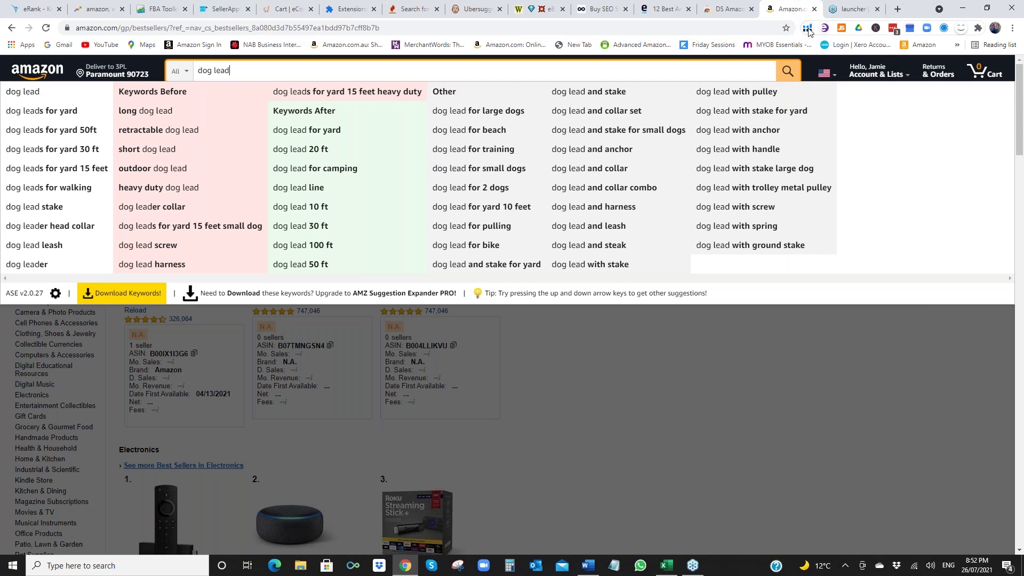
{"action": "left_click", "coordinate": [48, 98]}
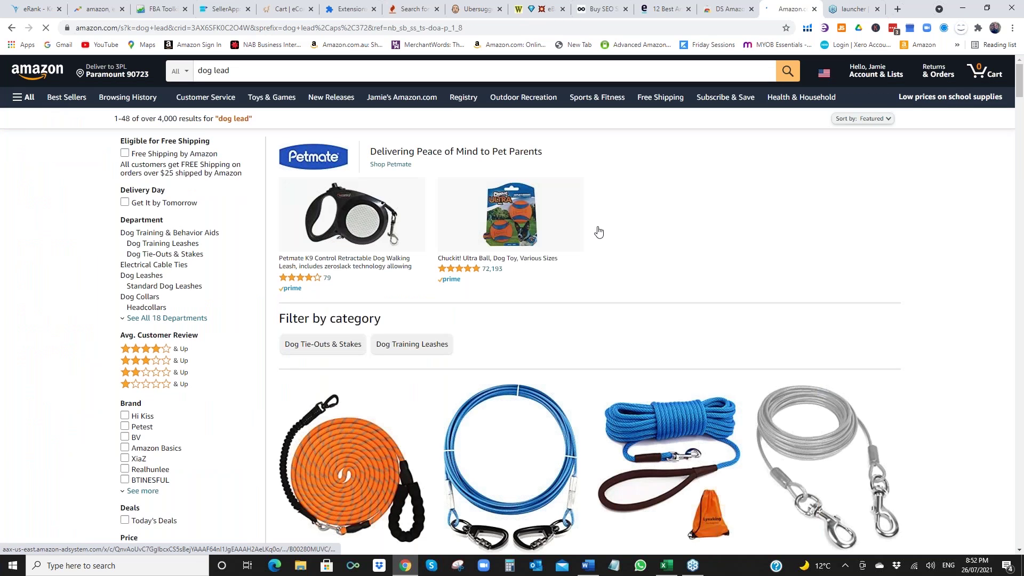
{"action": "left_click", "coordinate": [807, 28]}
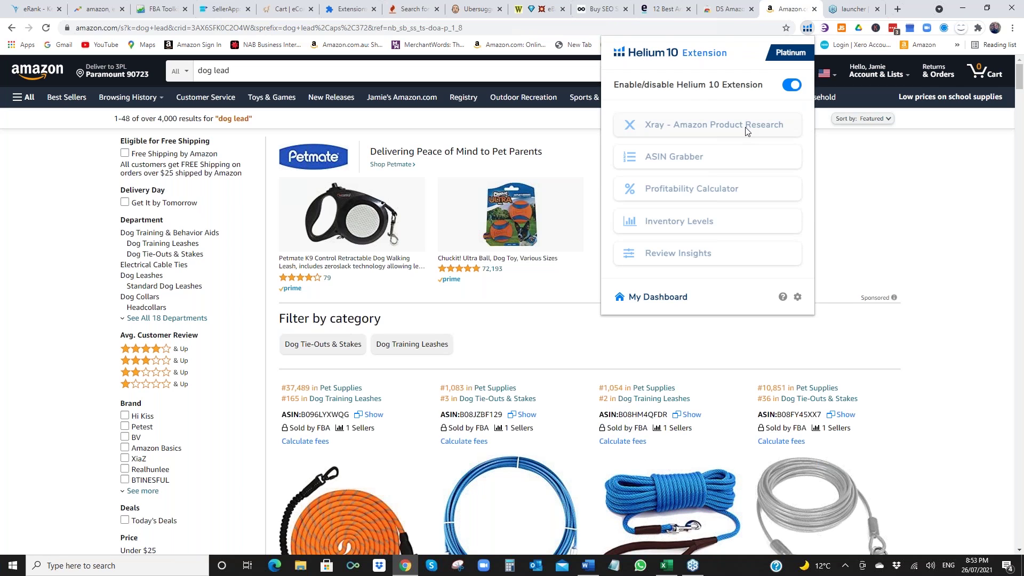
{"action": "left_click", "coordinate": [686, 128]}
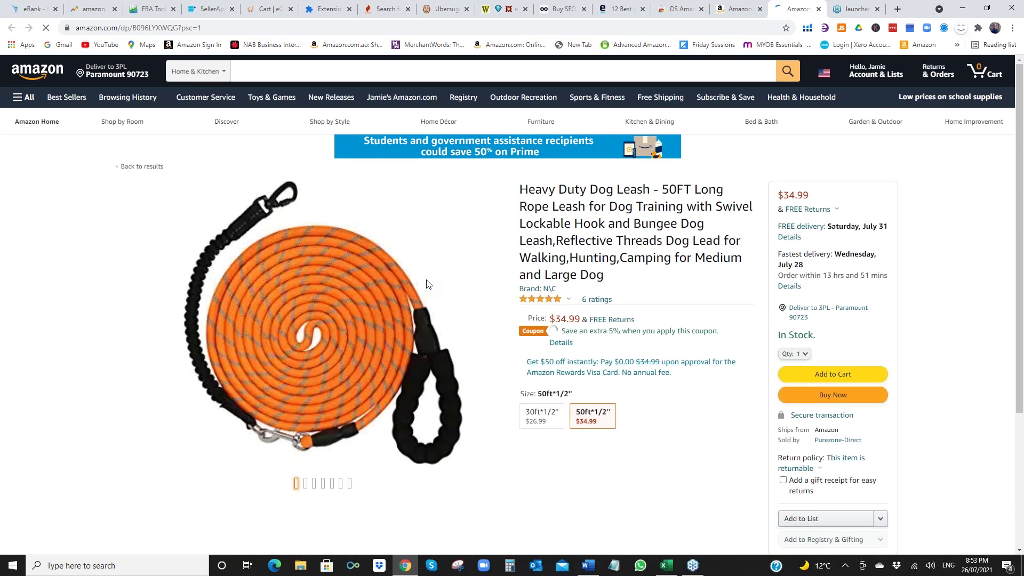
- Select the leash's Best Sellers Rank, #37,489 in Pet Supplies, under Product information
{"action": "scroll", "coordinate": [512, 304], "scroll_direction": "down", "scroll_amount": 10}
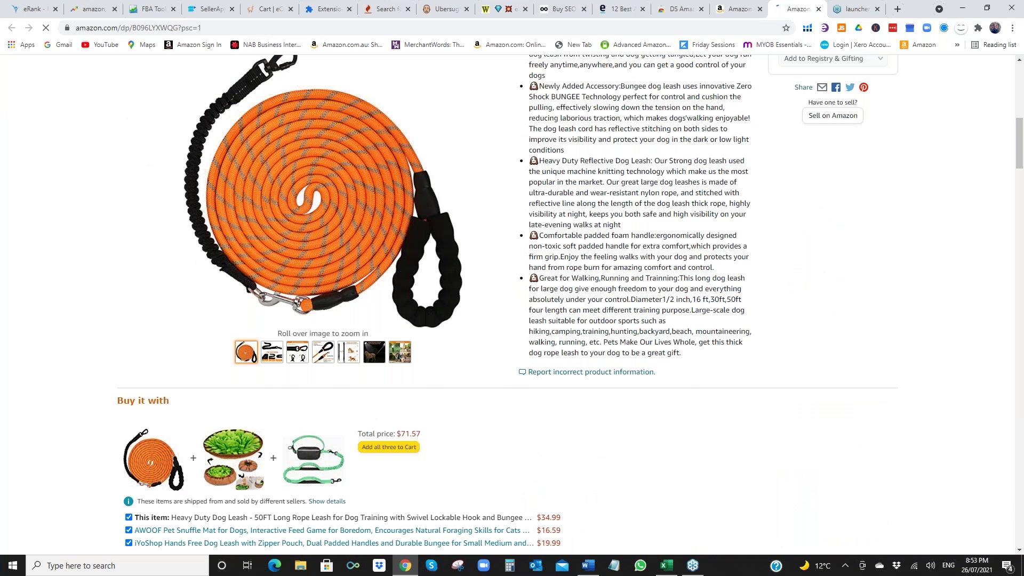
{"action": "scroll", "coordinate": [608, 107], "scroll_direction": "down", "scroll_amount": 12}
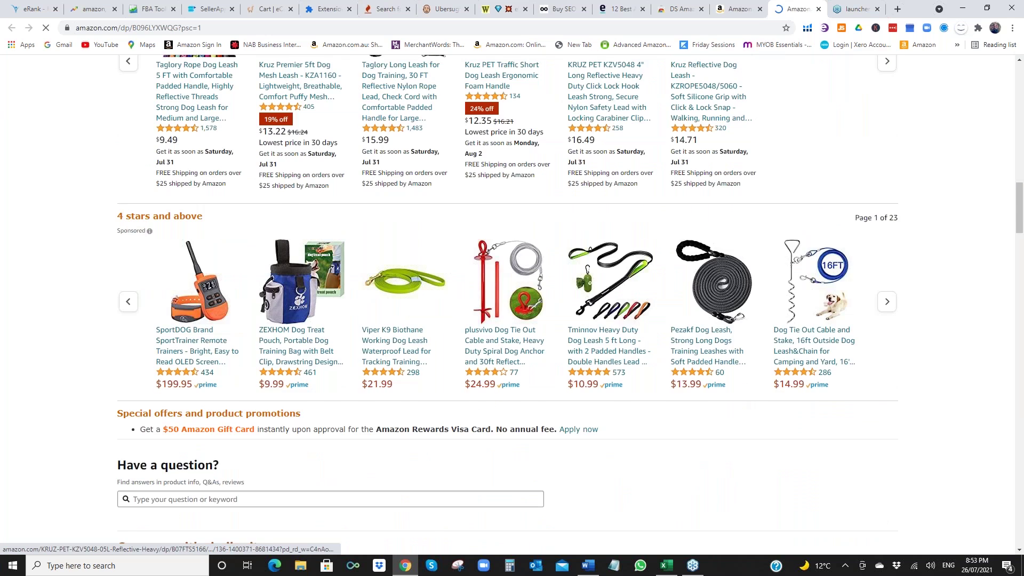
{"action": "scroll", "coordinate": [512, 304], "scroll_direction": "down", "scroll_amount": 5}
{"action": "scroll", "coordinate": [512, 304], "scroll_direction": "down", "scroll_amount": 7}
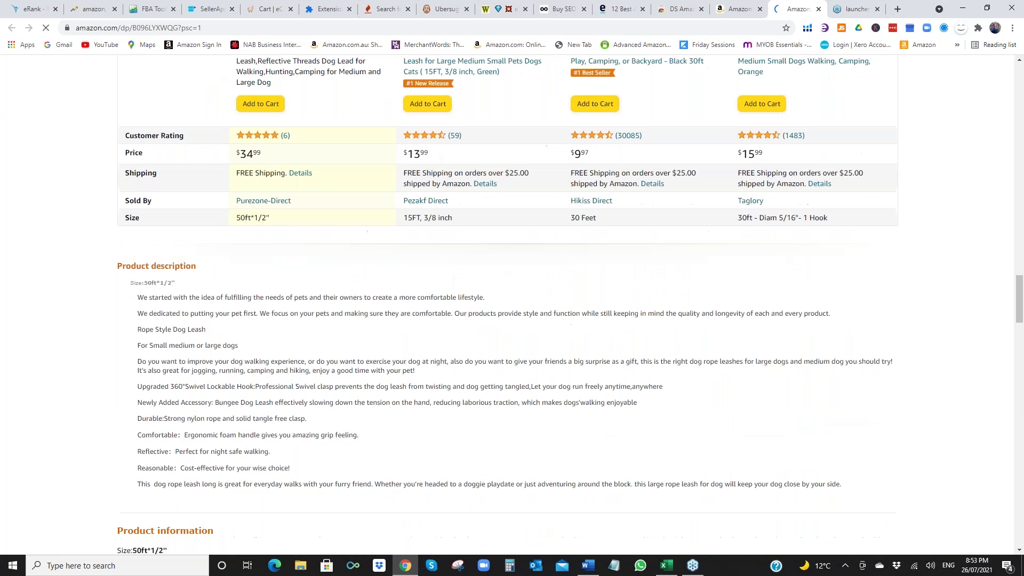
{"action": "scroll", "coordinate": [357, 387], "scroll_direction": "down", "scroll_amount": 5}
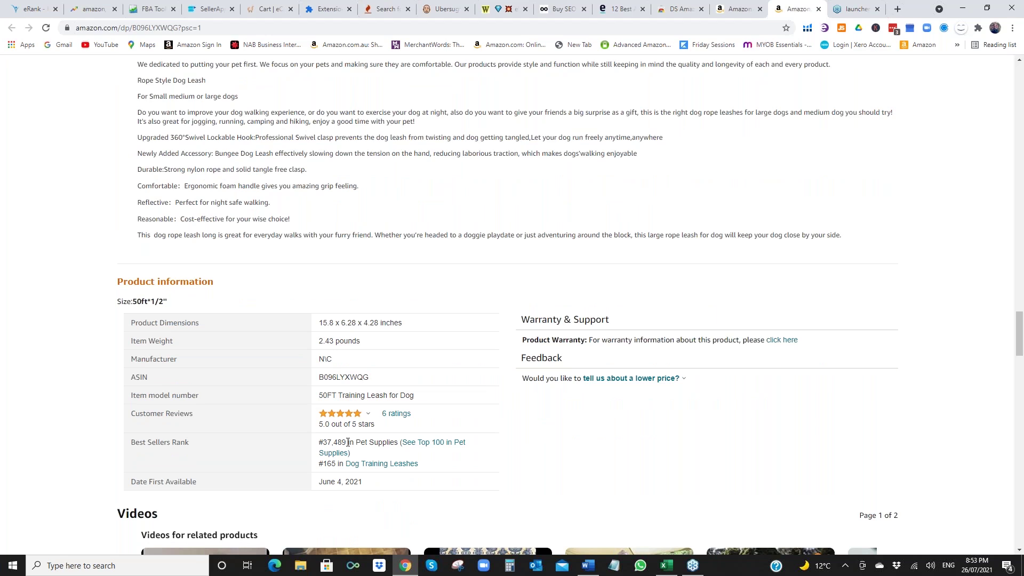
{"action": "left_click_drag", "start_coordinate": [348, 442], "coordinate": [327, 442]}
{"action": "left_click_drag", "start_coordinate": [323, 442], "coordinate": [343, 440]}
- Estimate FBA Toolkit daily sales for Pet Supplies rank 37,489, giving 3 sales per day
{"action": "left_click", "coordinate": [158, 11]}
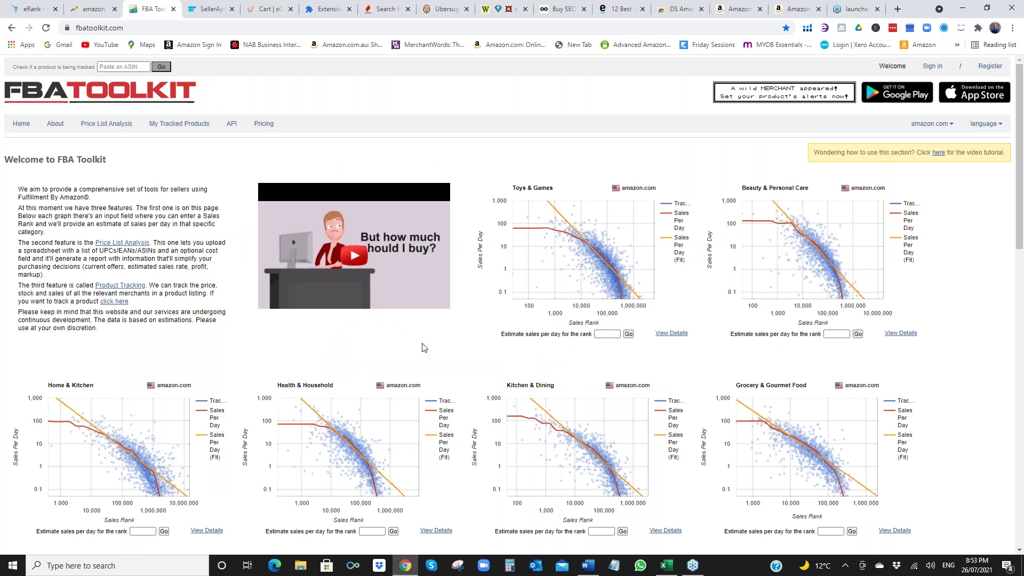
{"action": "scroll", "coordinate": [425, 348], "scroll_direction": "down", "scroll_amount": 1}
{"action": "scroll", "coordinate": [424, 348], "scroll_direction": "down", "scroll_amount": 3}
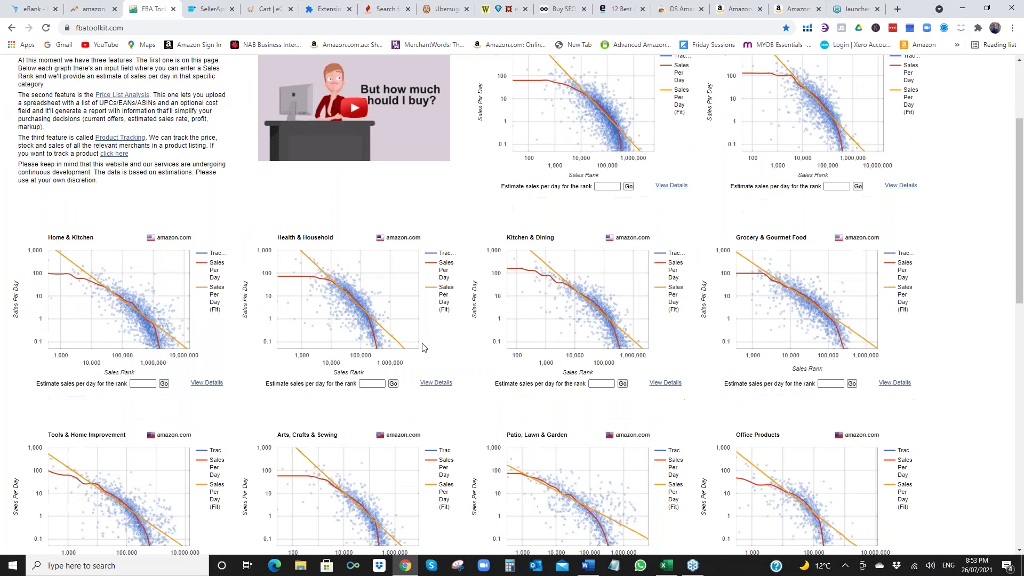
{"action": "scroll", "coordinate": [424, 347], "scroll_direction": "down", "scroll_amount": 2}
{"action": "scroll", "coordinate": [424, 347], "scroll_direction": "down", "scroll_amount": 4}
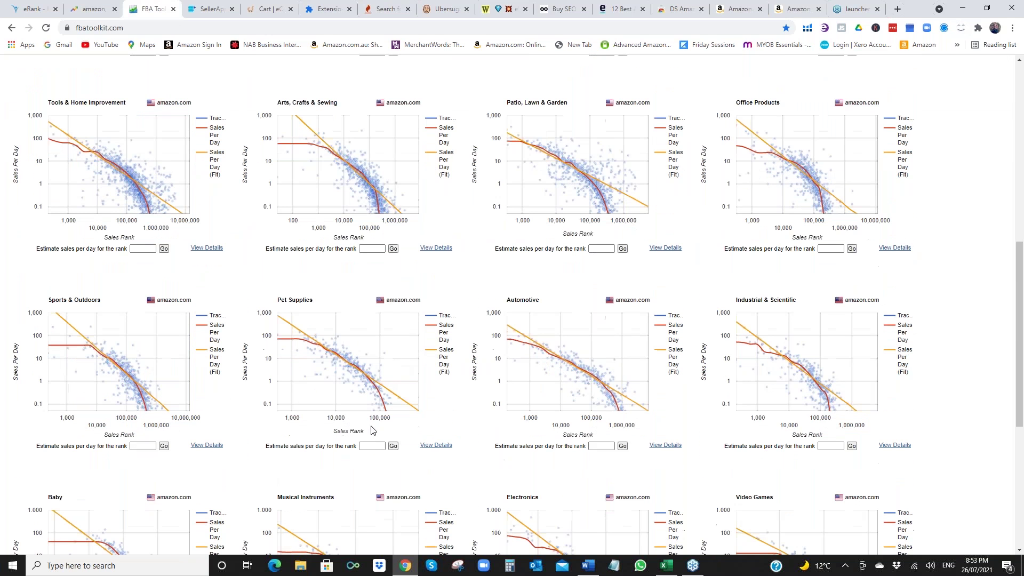
{"action": "left_click", "coordinate": [367, 445]}
{"action": "type", "text": "37,489"}
{"action": "left_click", "coordinate": [393, 446]}
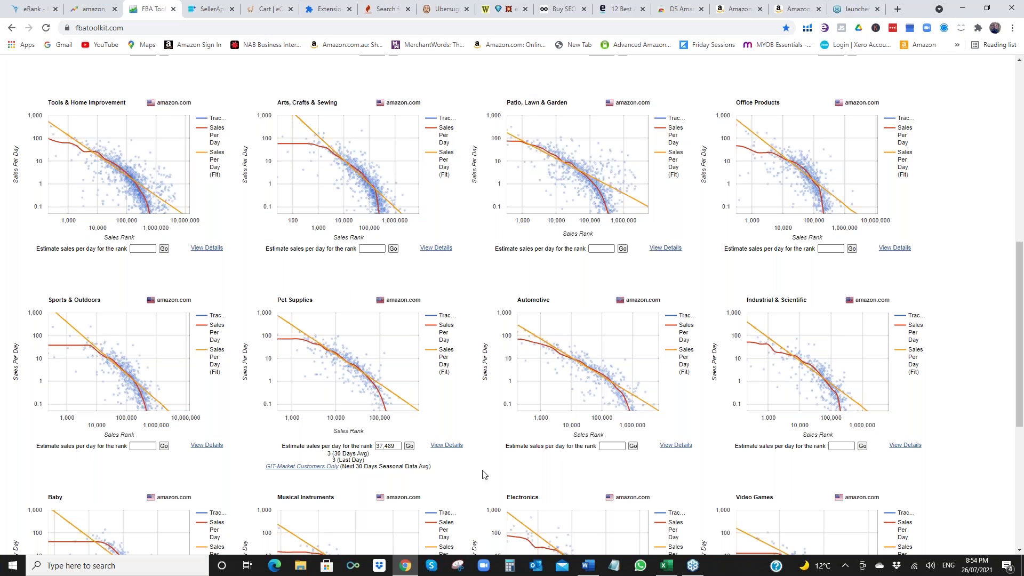
- Return to the Word catalogue and select the Watchcount.com link under Product research- sales
{"action": "left_click", "coordinate": [587, 567]}
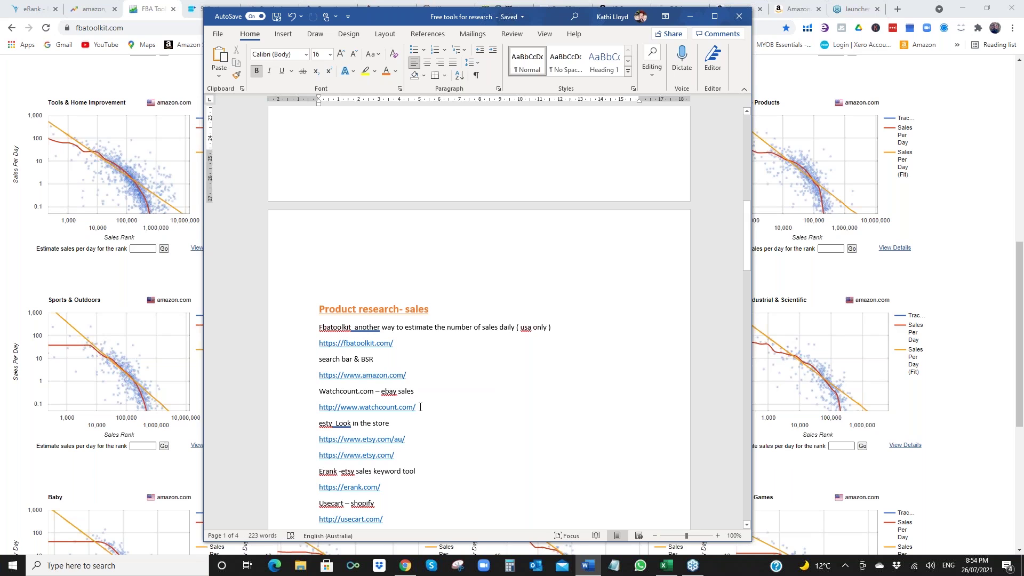
{"action": "left_click_drag", "start_coordinate": [420, 407], "coordinate": [319, 408]}
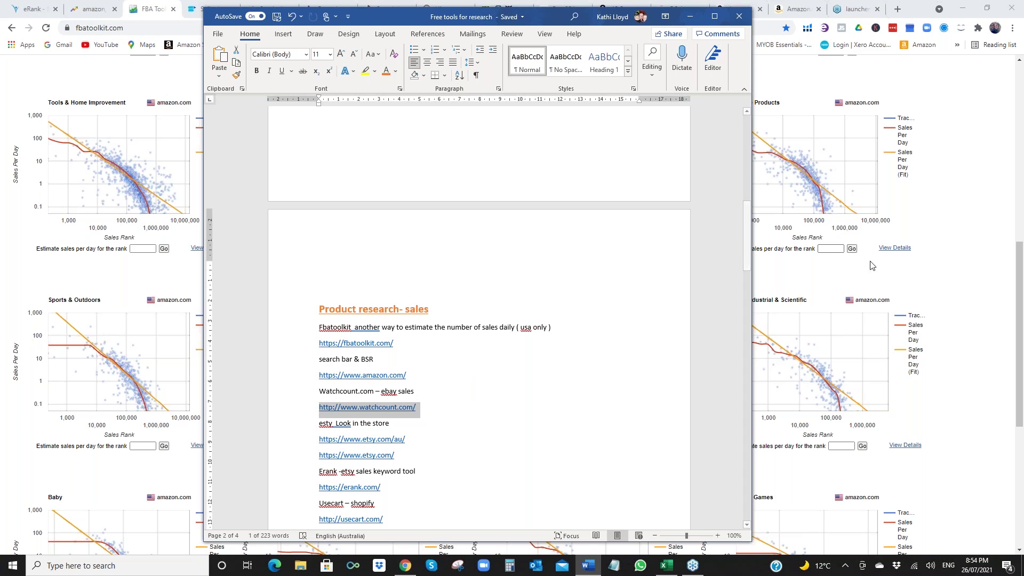
- Find WatchCount's most watched eBay items for 'dog lead', including the Adjustable Dog Harness Lead Set
{"action": "left_click", "coordinate": [941, 281]}
{"action": "left_click", "coordinate": [505, 9]}
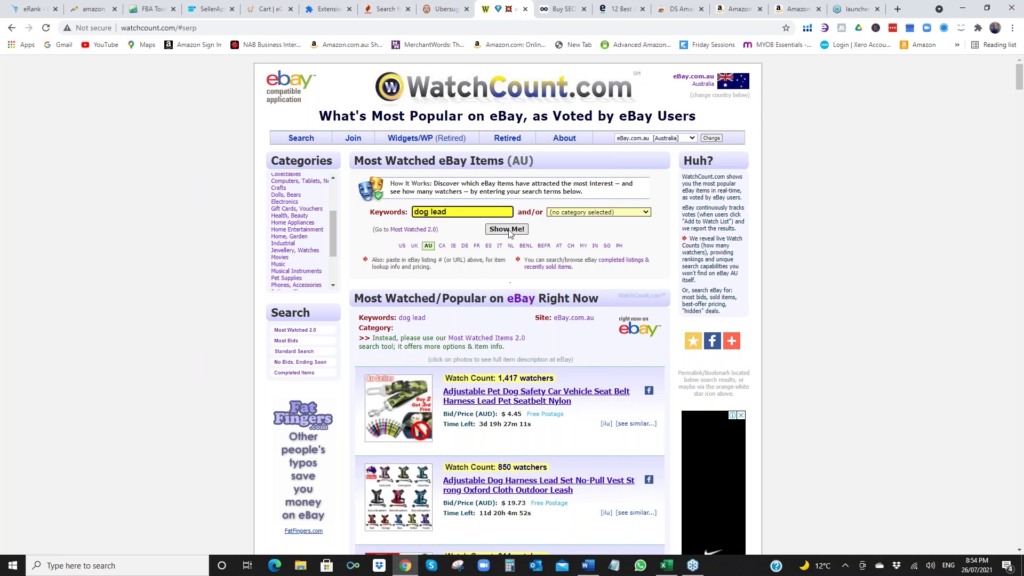
{"action": "left_click", "coordinate": [507, 230]}
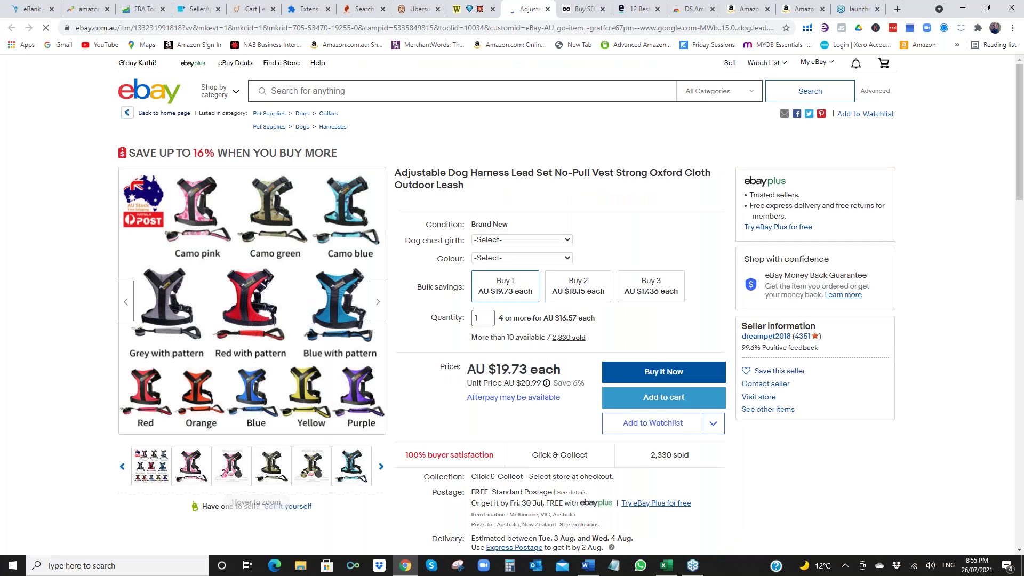
- Open the harness listing's purchase history and review recent sales at AU $20.67–$28.19 by variation
{"action": "left_click", "coordinate": [565, 336]}
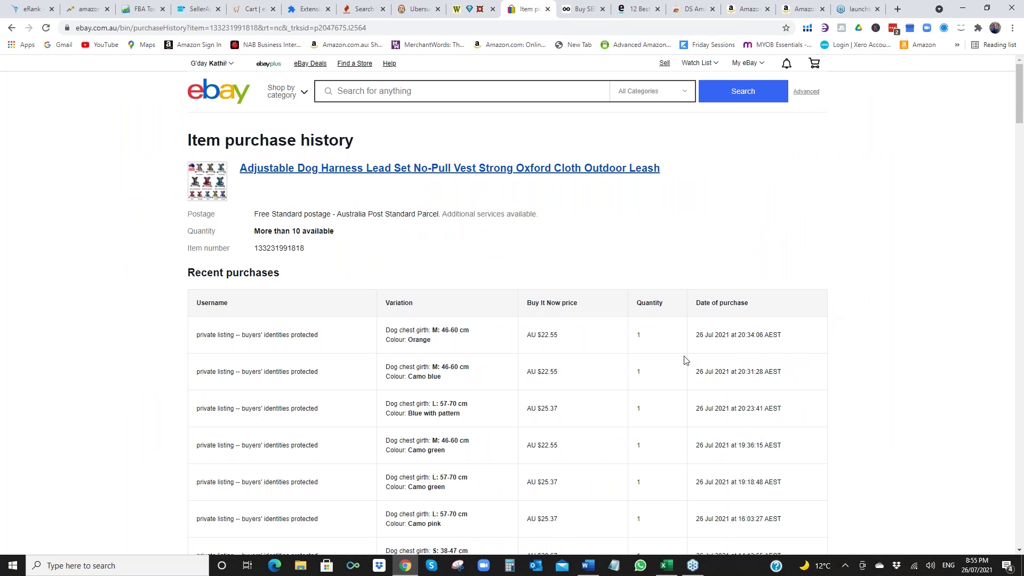
{"action": "scroll", "coordinate": [686, 360], "scroll_direction": "down", "scroll_amount": 3}
{"action": "scroll", "coordinate": [686, 360], "scroll_direction": "down", "scroll_amount": 15}
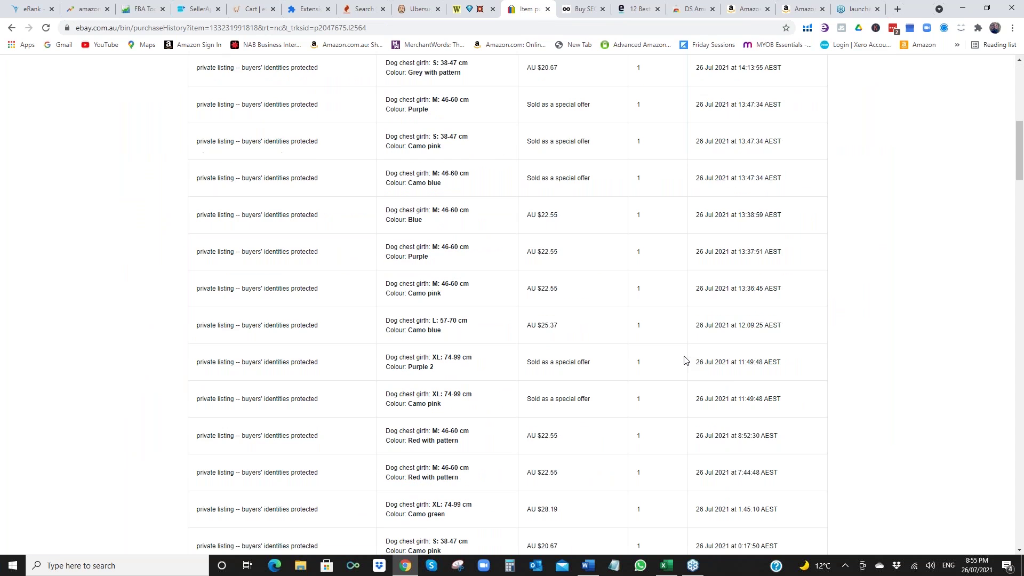
{"action": "scroll", "coordinate": [686, 360], "scroll_direction": "down", "scroll_amount": 5}
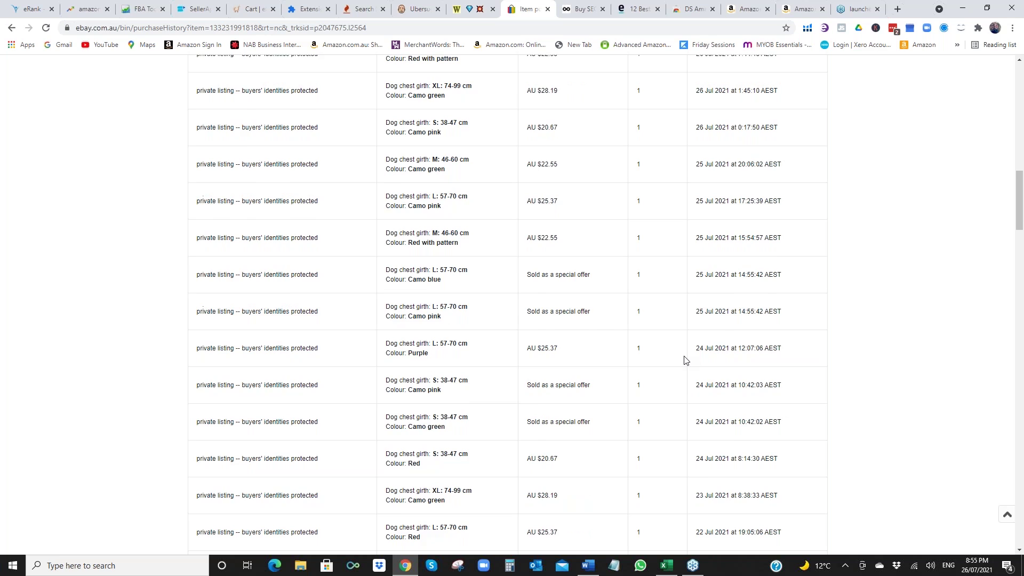
{"action": "scroll", "coordinate": [686, 360], "scroll_direction": "down", "scroll_amount": 2}
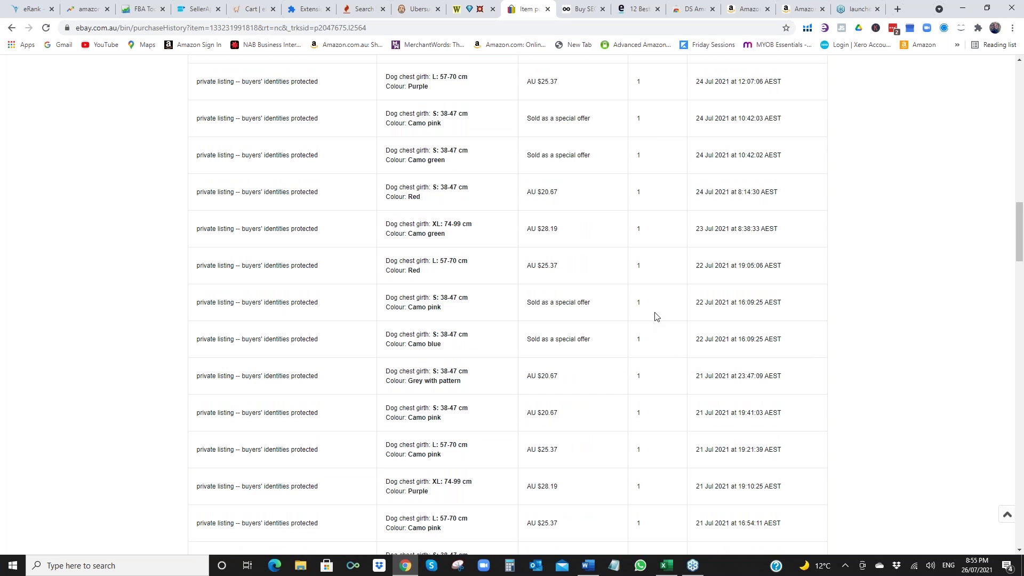
{"action": "scroll", "coordinate": [656, 317], "scroll_direction": "up", "scroll_amount": 10}
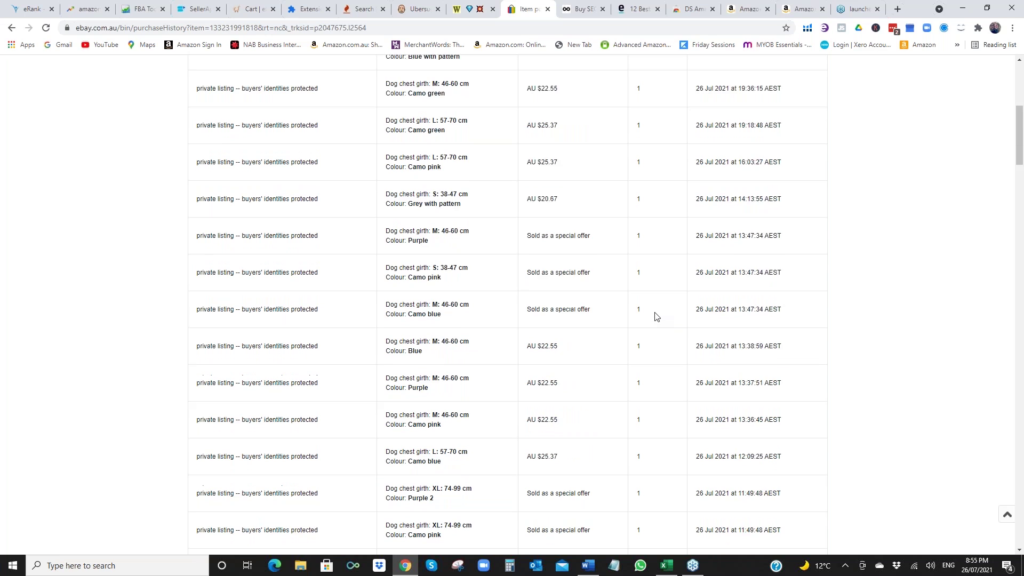
{"action": "scroll", "coordinate": [656, 317], "scroll_direction": "up", "scroll_amount": 7}
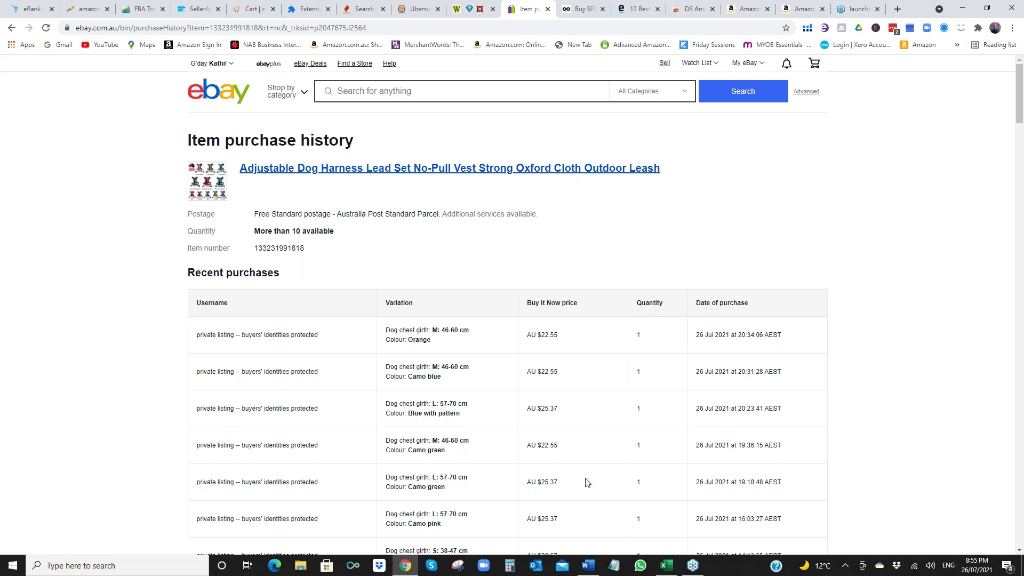
- Return to the Word document at the Etsy, Erank, Usecart and Unicorn Smasher entries
{"action": "left_click", "coordinate": [587, 568]}
{"action": "scroll", "coordinate": [524, 443], "scroll_direction": "down", "scroll_amount": 1}
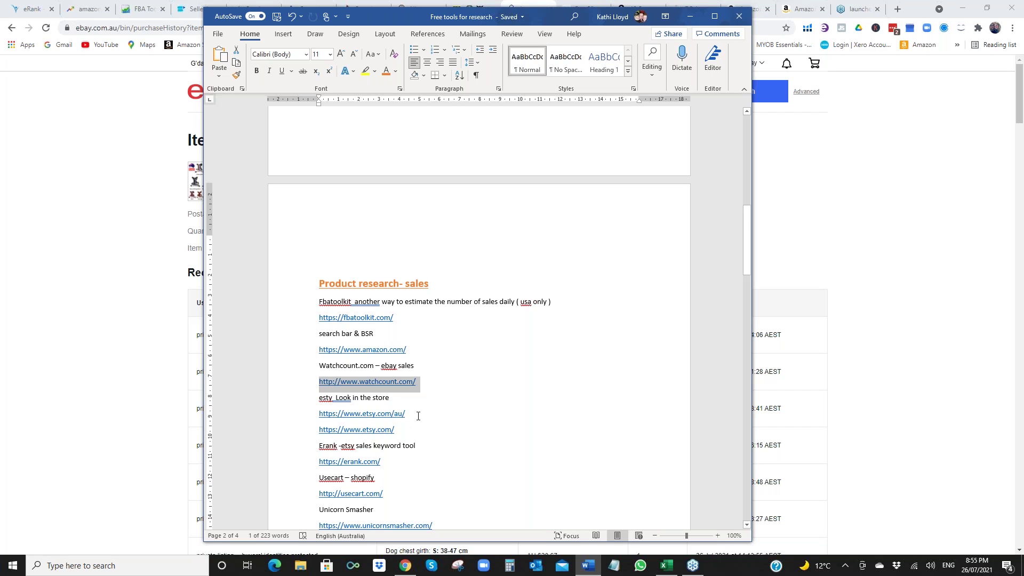
{"action": "scroll", "coordinate": [508, 420], "scroll_direction": "down", "scroll_amount": 1}
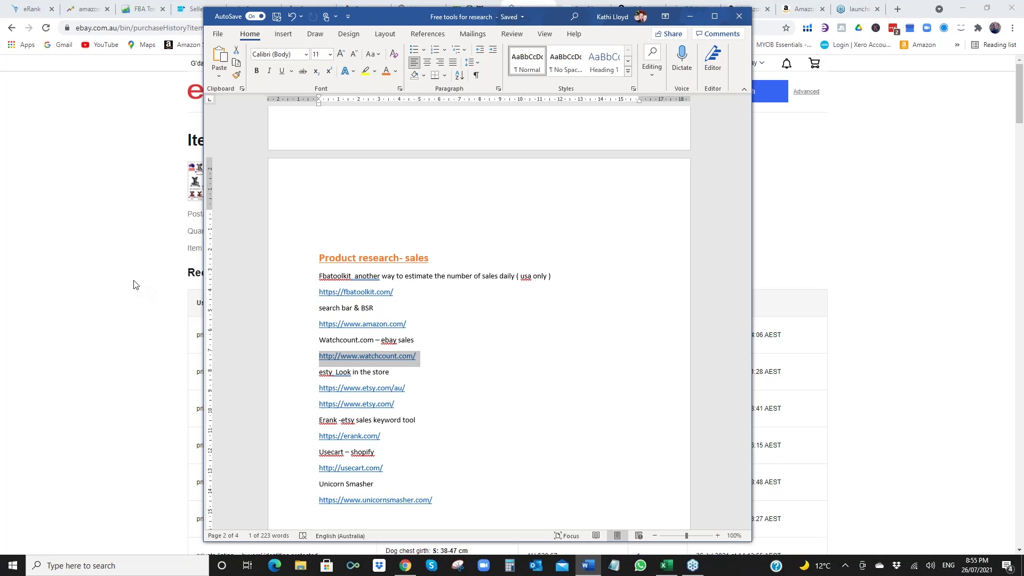
- Review eRank's 'dog lead' results: 0 Etsy searches, 27,348 competition, 6,952 Amazon searches
{"action": "left_click", "coordinate": [27, 11]}
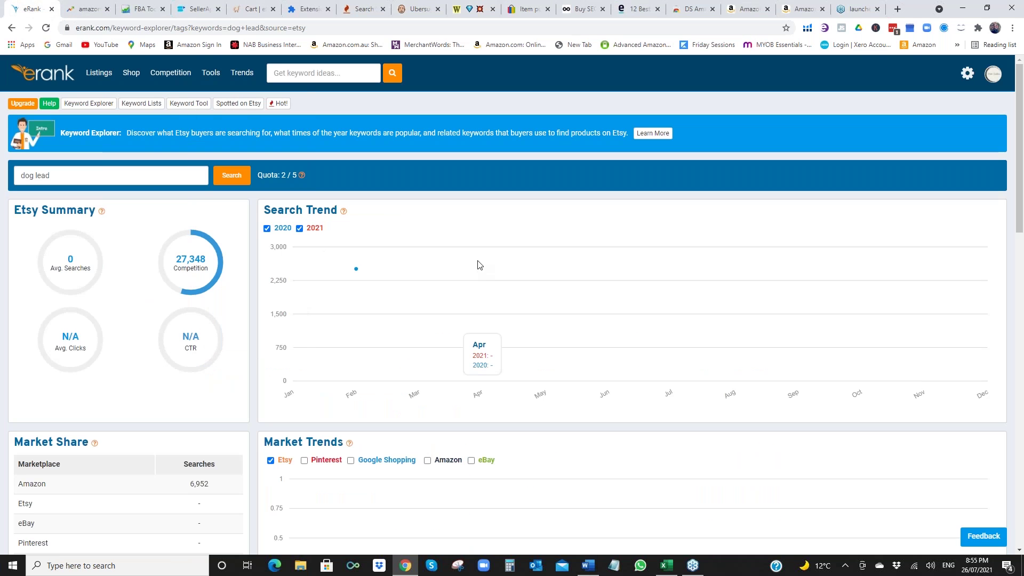
{"action": "scroll", "coordinate": [480, 267], "scroll_direction": "down", "scroll_amount": 4}
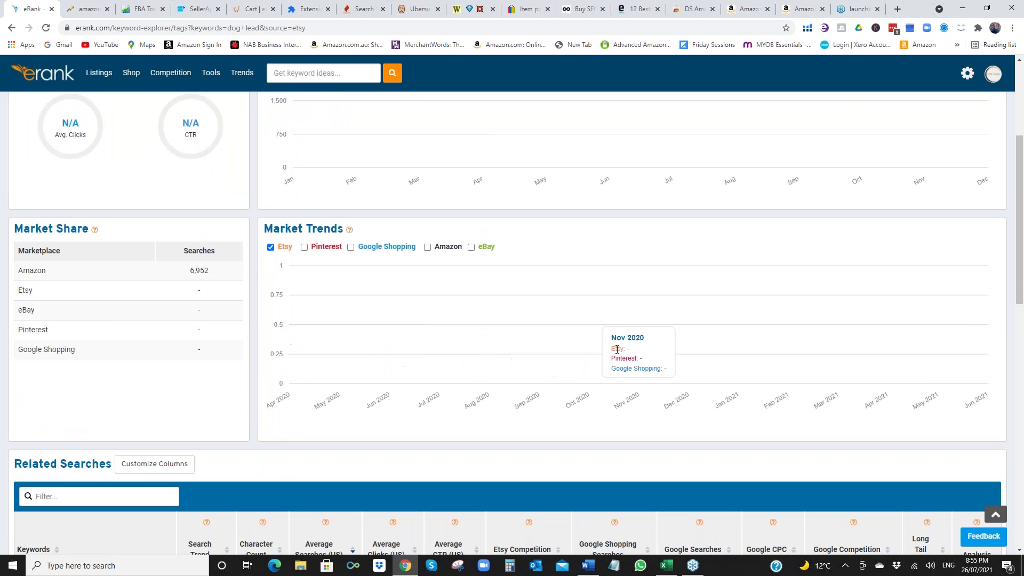
{"action": "scroll", "coordinate": [617, 350], "scroll_direction": "down", "scroll_amount": 3}
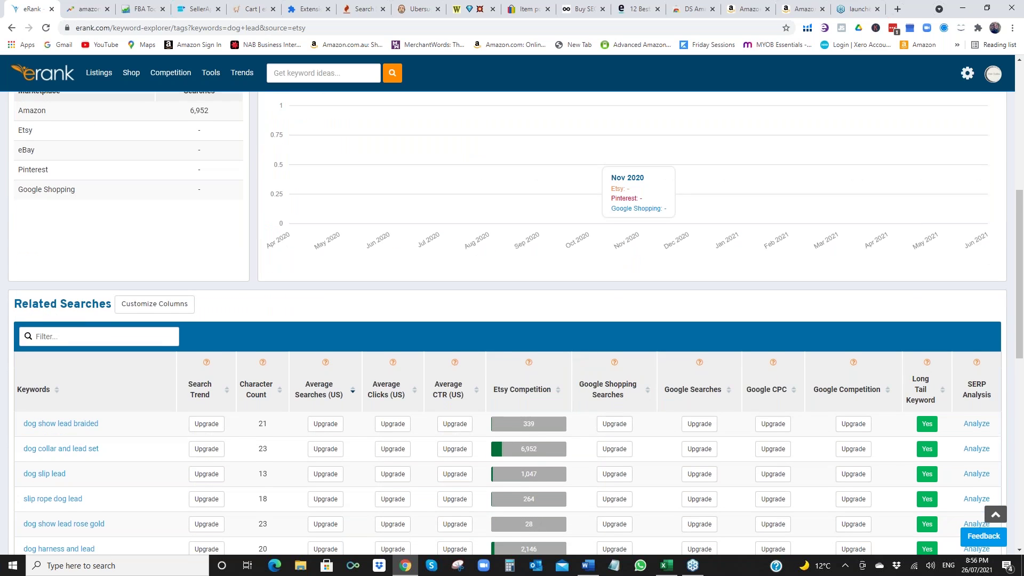
{"action": "scroll", "coordinate": [617, 349], "scroll_direction": "down", "scroll_amount": 1}
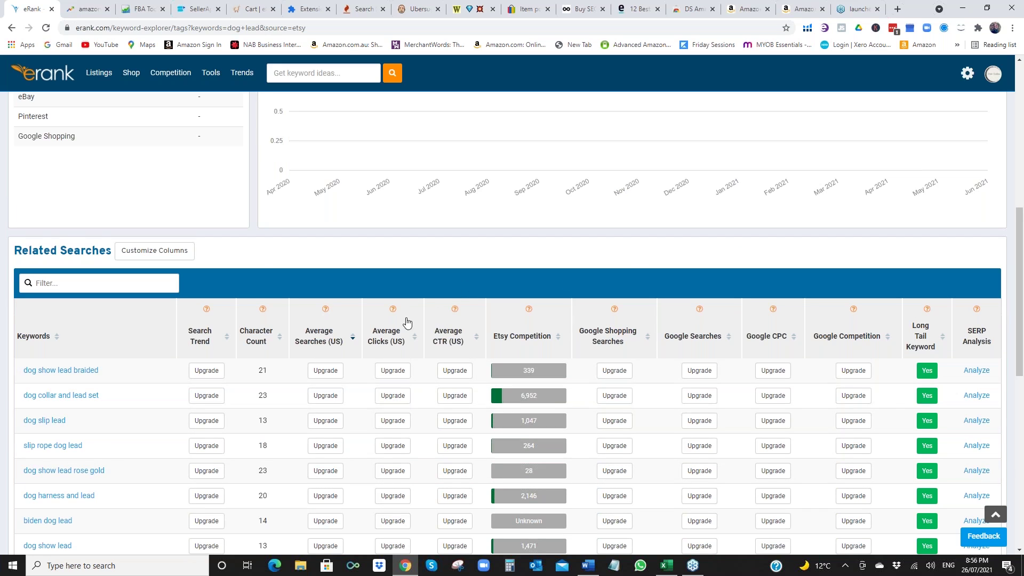
{"action": "scroll", "coordinate": [433, 307], "scroll_direction": "up", "scroll_amount": 5}
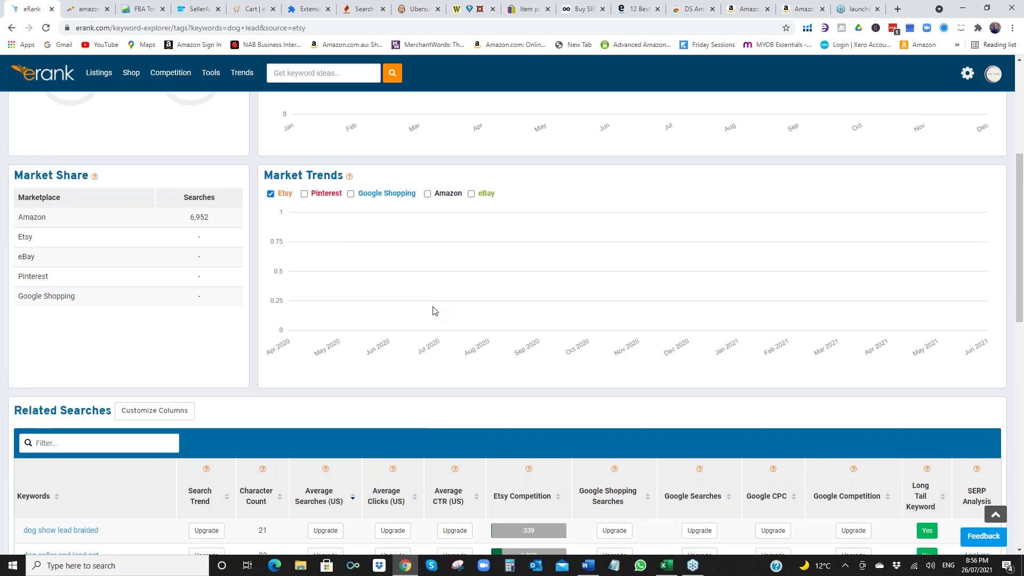
{"action": "scroll", "coordinate": [433, 310], "scroll_direction": "up", "scroll_amount": 3}
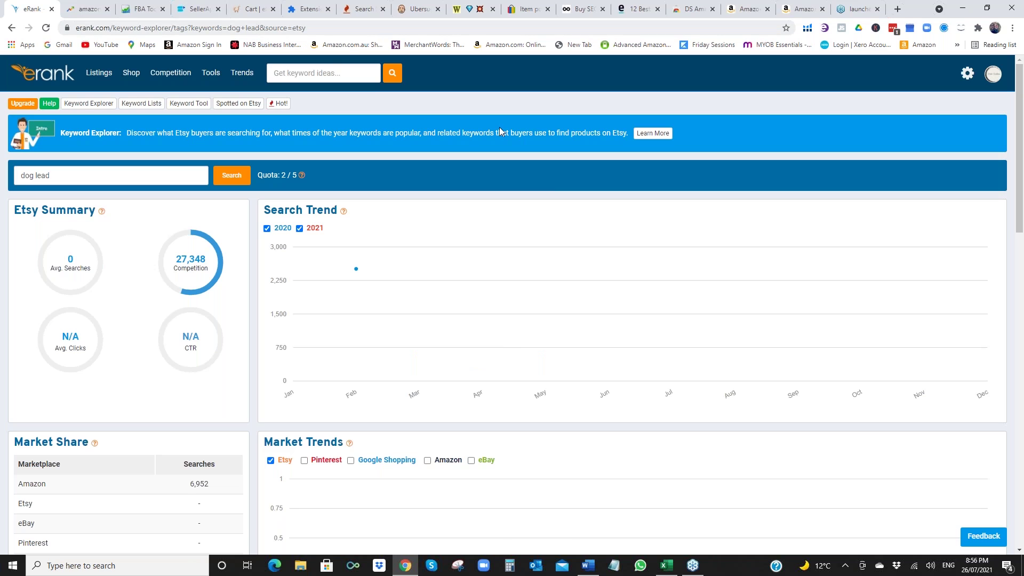
{"action": "left_click", "coordinate": [587, 567]}
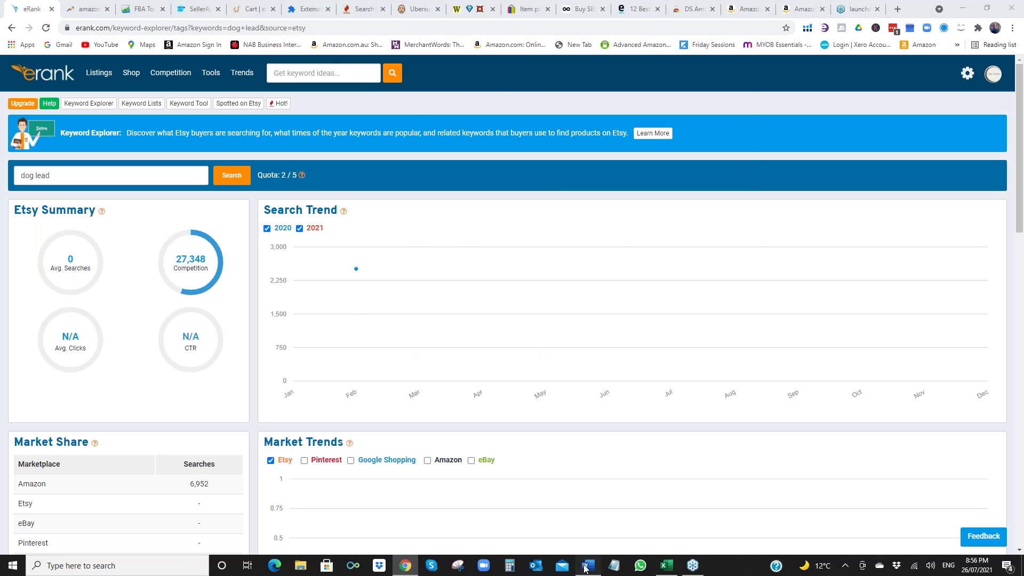
- Scroll the Word document and shift its window down to uncover Chrome's tabs
{"action": "scroll", "coordinate": [530, 375], "scroll_direction": "down", "scroll_amount": 2}
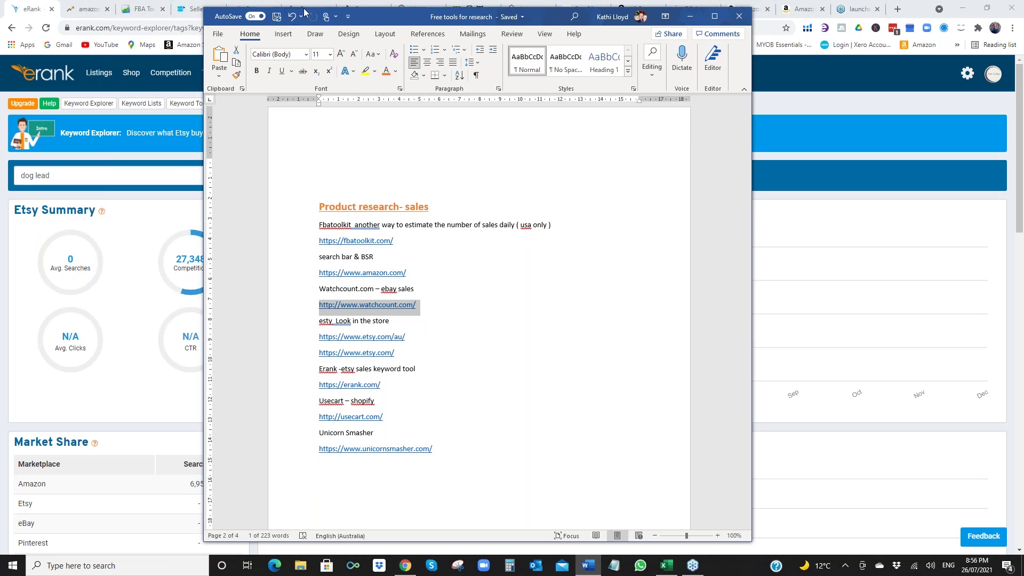
{"action": "left_click_drag", "start_coordinate": [553, 16], "coordinate": [545, 52]}
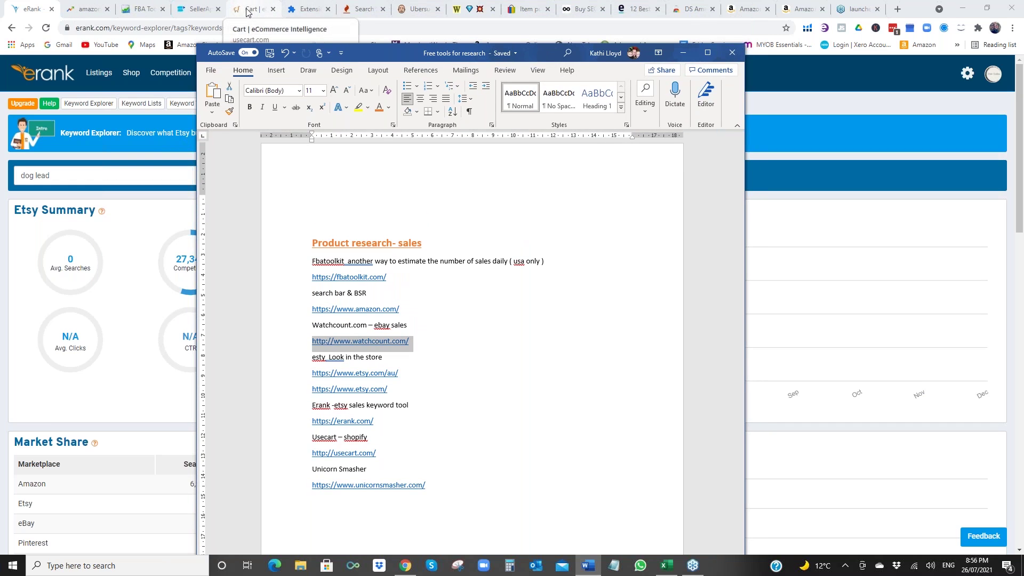
- Browse the Cart (usecart.com) homepage
{"action": "left_click", "coordinate": [248, 12]}
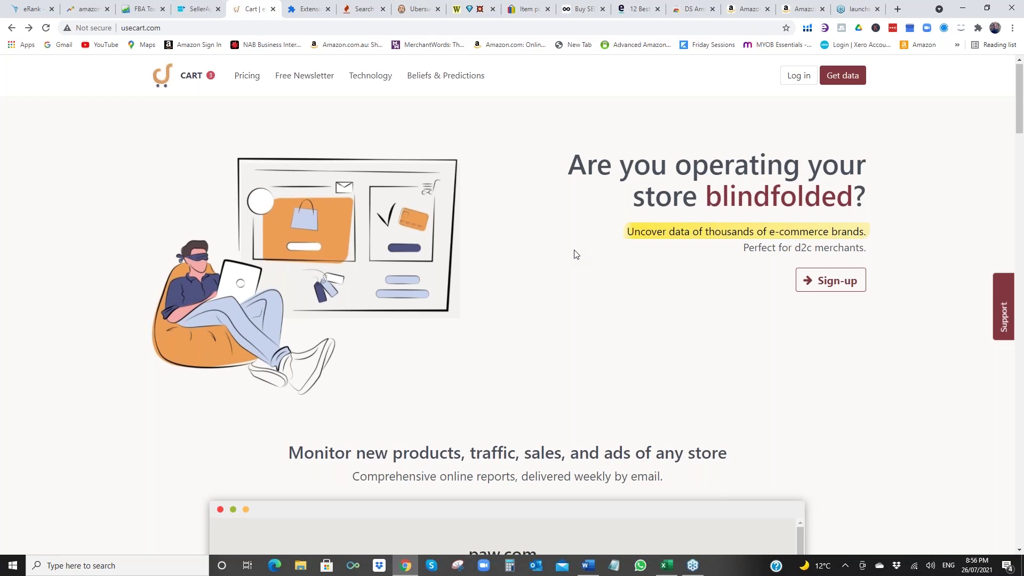
{"action": "scroll", "coordinate": [576, 254], "scroll_direction": "down", "scroll_amount": 4}
{"action": "scroll", "coordinate": [575, 254], "scroll_direction": "down", "scroll_amount": 3}
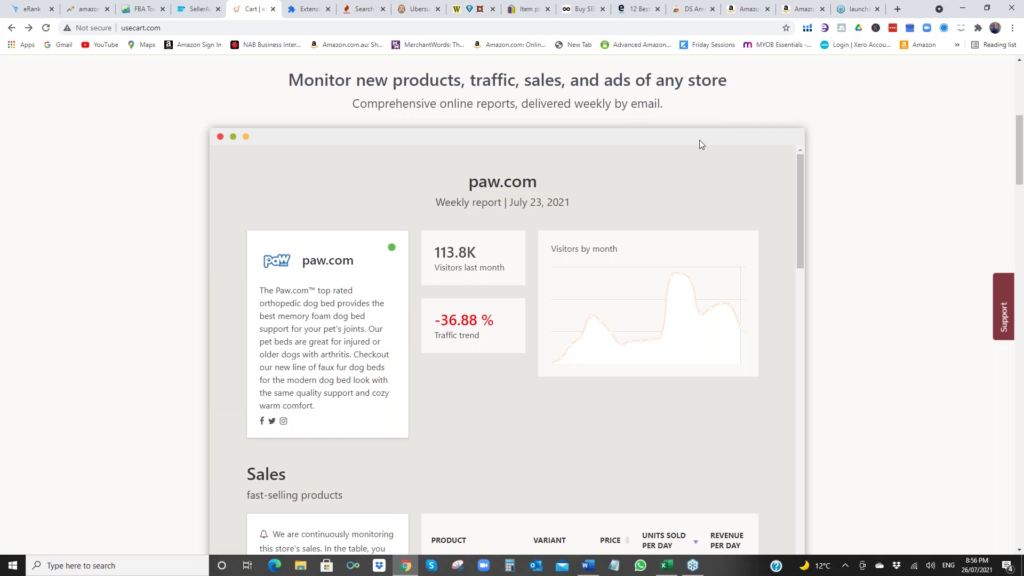
{"action": "scroll", "coordinate": [556, 192], "scroll_direction": "up", "scroll_amount": 2}
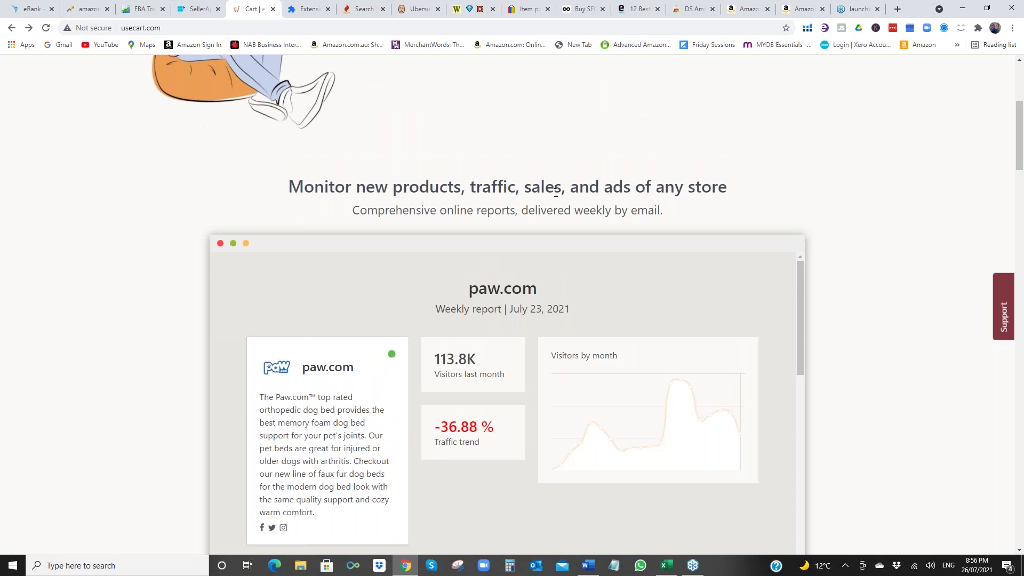
{"action": "scroll", "coordinate": [745, 221], "scroll_direction": "up", "scroll_amount": 2}
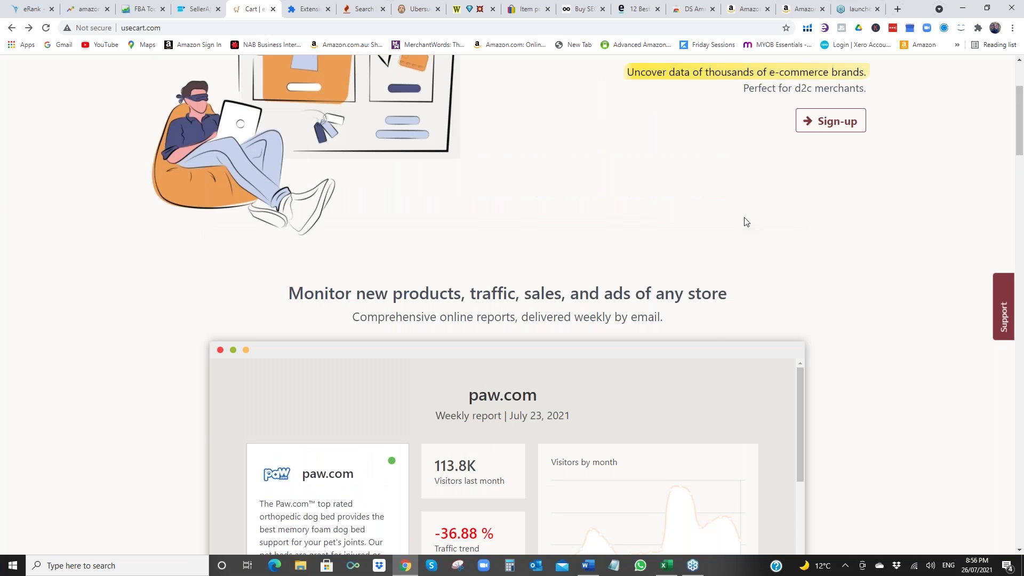
{"action": "scroll", "coordinate": [745, 221], "scroll_direction": "up", "scroll_amount": 3}
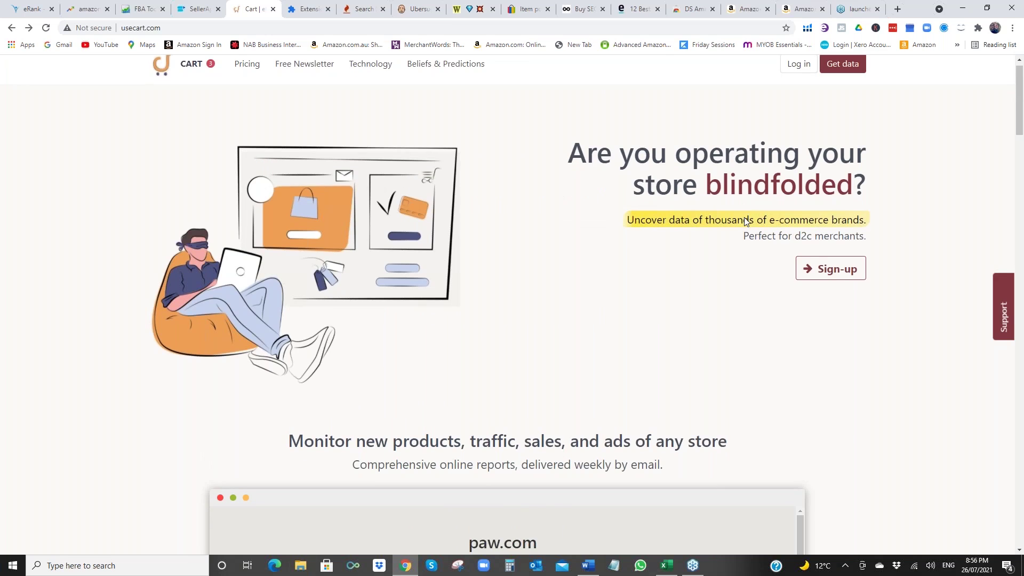
- Look through the paw.com sample report, then view Cart's $49/month Starter versus Free pricing
{"action": "scroll", "coordinate": [744, 221], "scroll_direction": "down", "scroll_amount": 7}
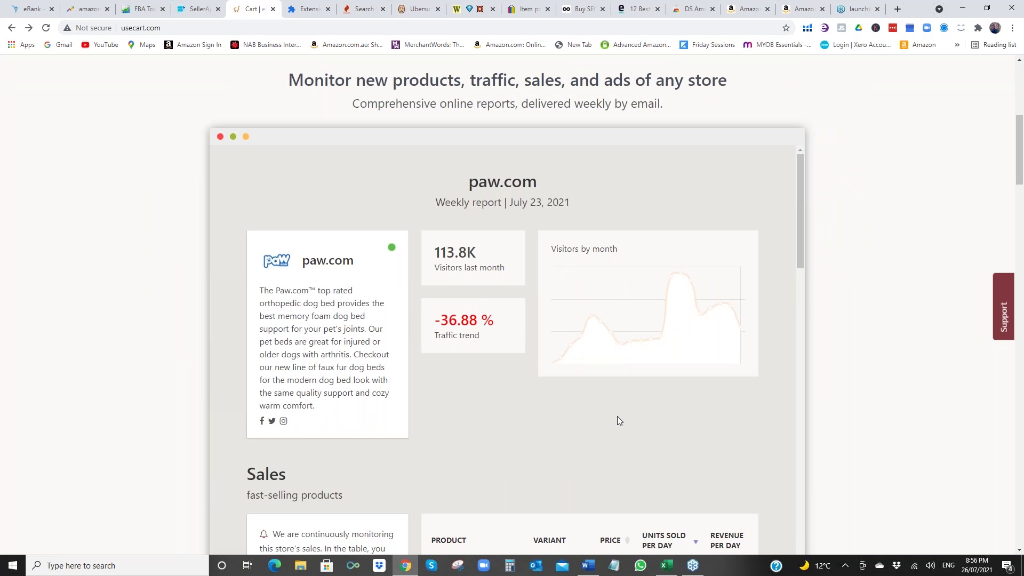
{"action": "scroll", "coordinate": [618, 419], "scroll_direction": "down", "scroll_amount": 4}
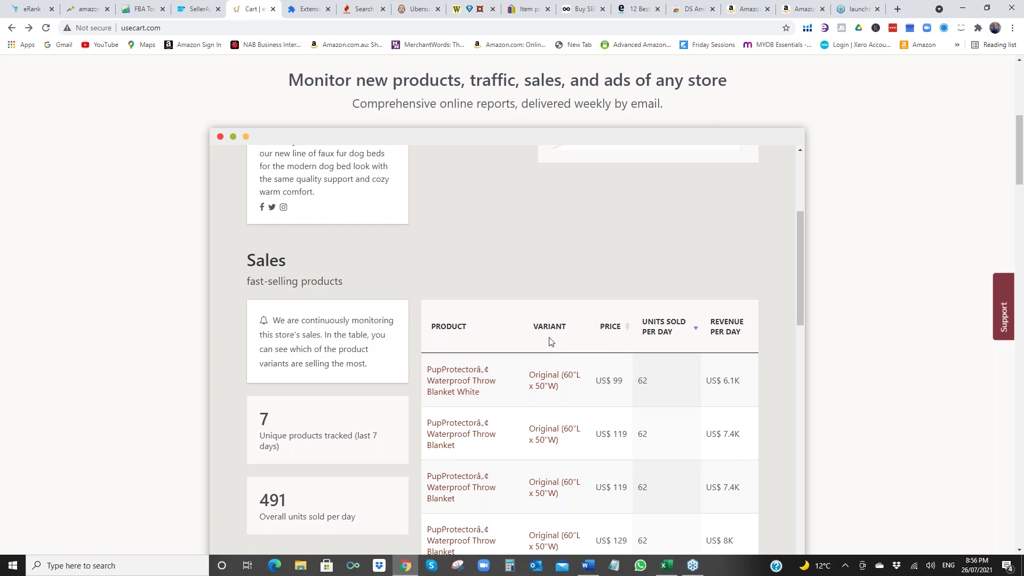
{"action": "scroll", "coordinate": [550, 341], "scroll_direction": "down", "scroll_amount": 4}
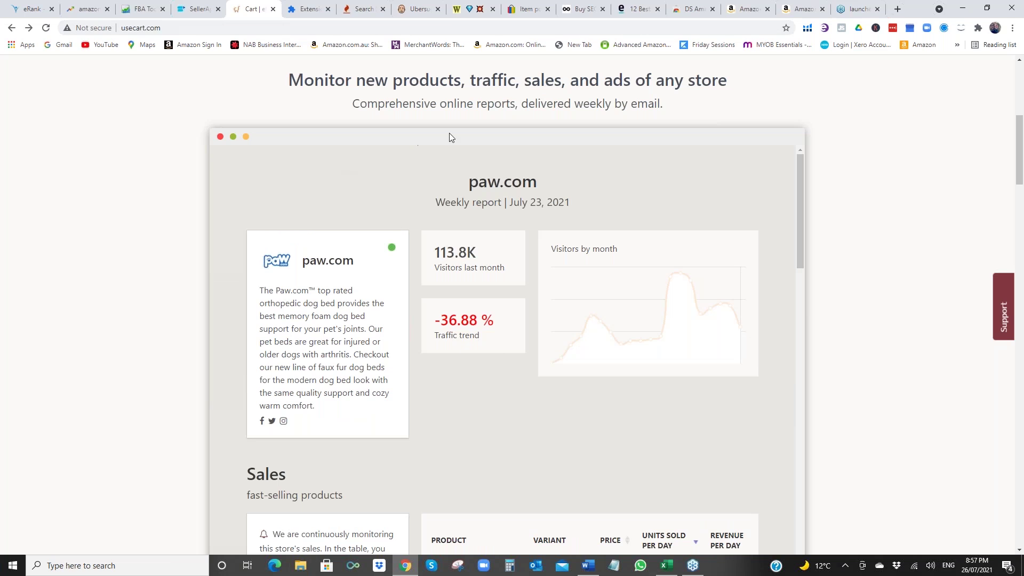
{"action": "scroll", "coordinate": [674, 168], "scroll_direction": "up", "scroll_amount": 6}
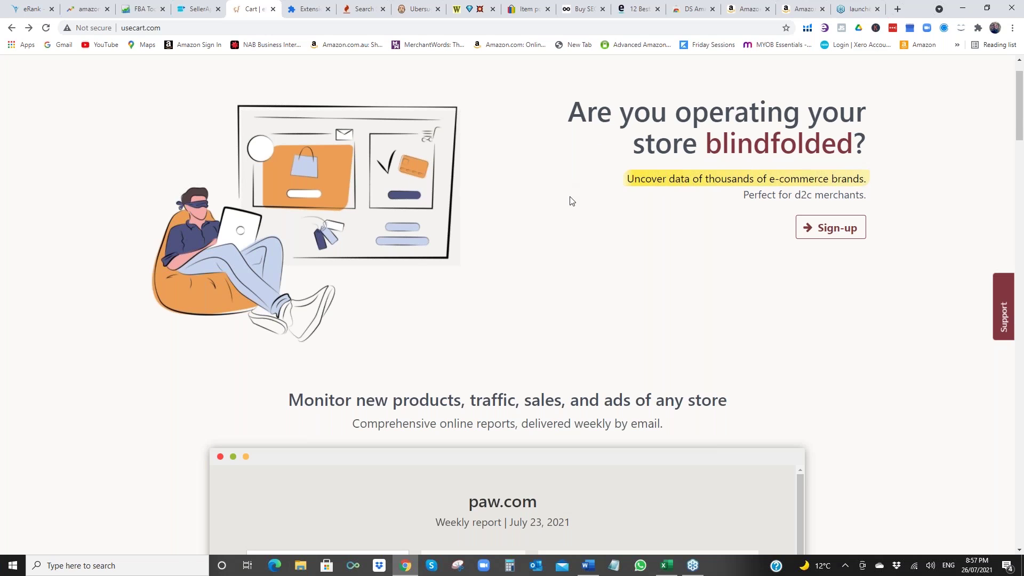
{"action": "scroll", "coordinate": [572, 201], "scroll_direction": "up", "scroll_amount": 1}
{"action": "scroll", "coordinate": [572, 201], "scroll_direction": "up", "scroll_amount": 1}
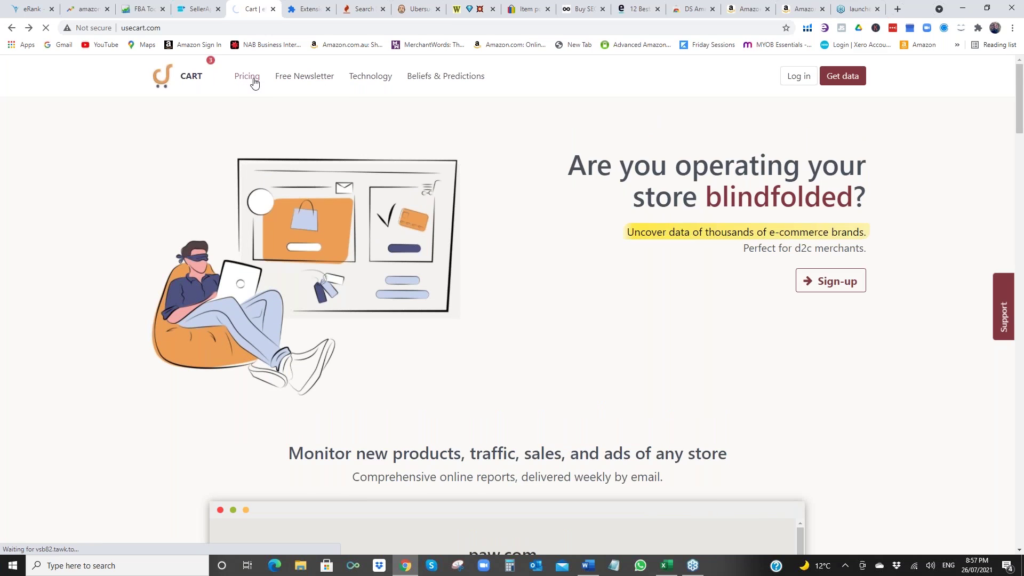
{"action": "left_click", "coordinate": [251, 81]}
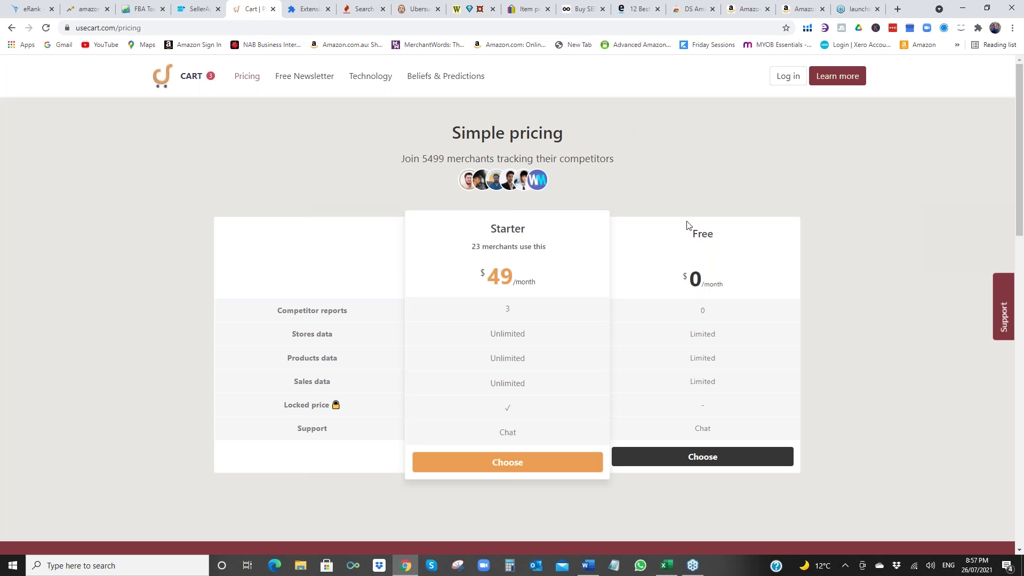
- Return to Word at 'Ways to research the Market instead of product' with Google Trends, Treendly and Reddit
{"action": "left_click", "coordinate": [587, 566]}
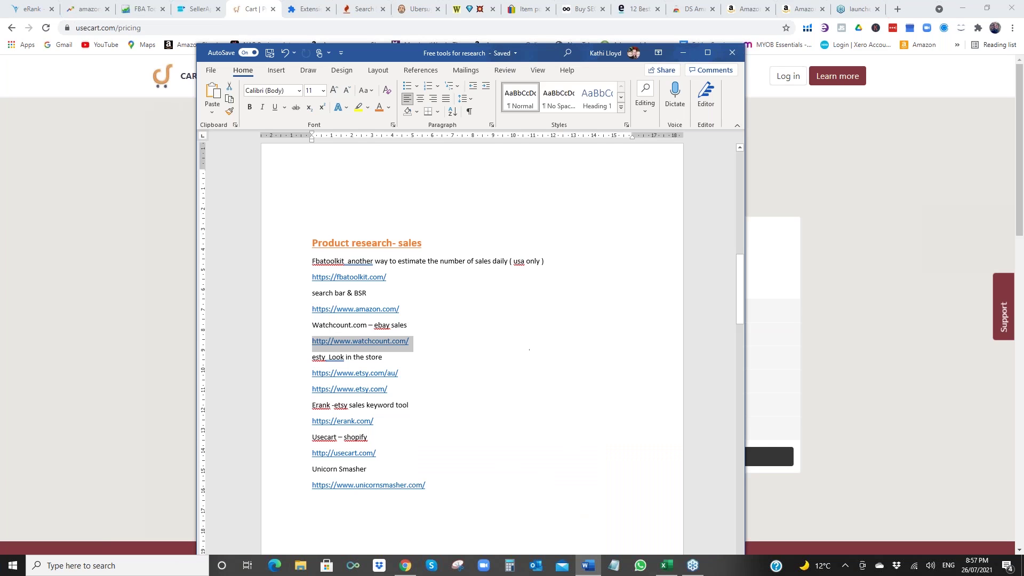
{"action": "scroll", "coordinate": [512, 344], "scroll_direction": "down", "scroll_amount": 1}
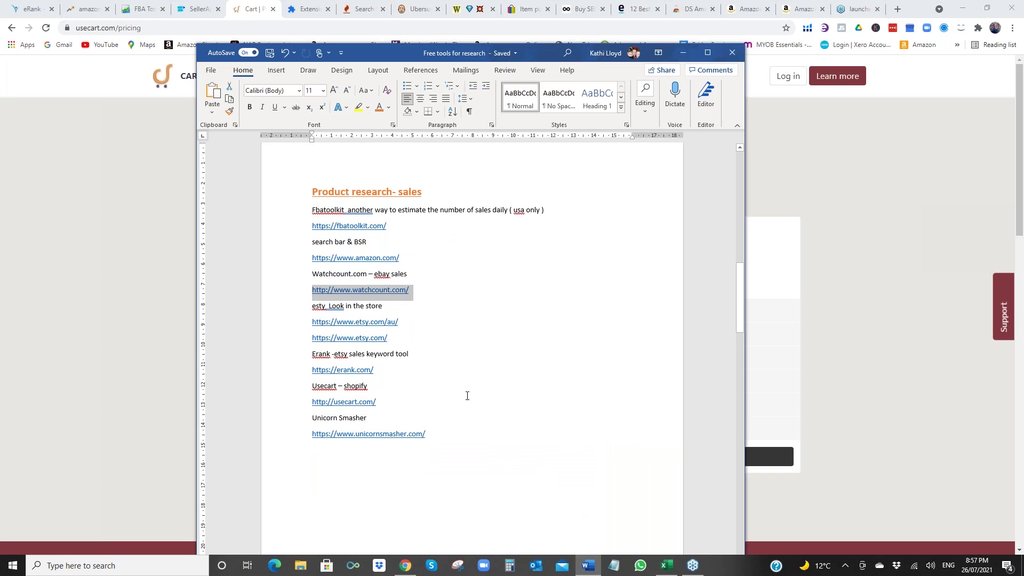
{"action": "scroll", "coordinate": [487, 404], "scroll_direction": "down", "scroll_amount": 14}
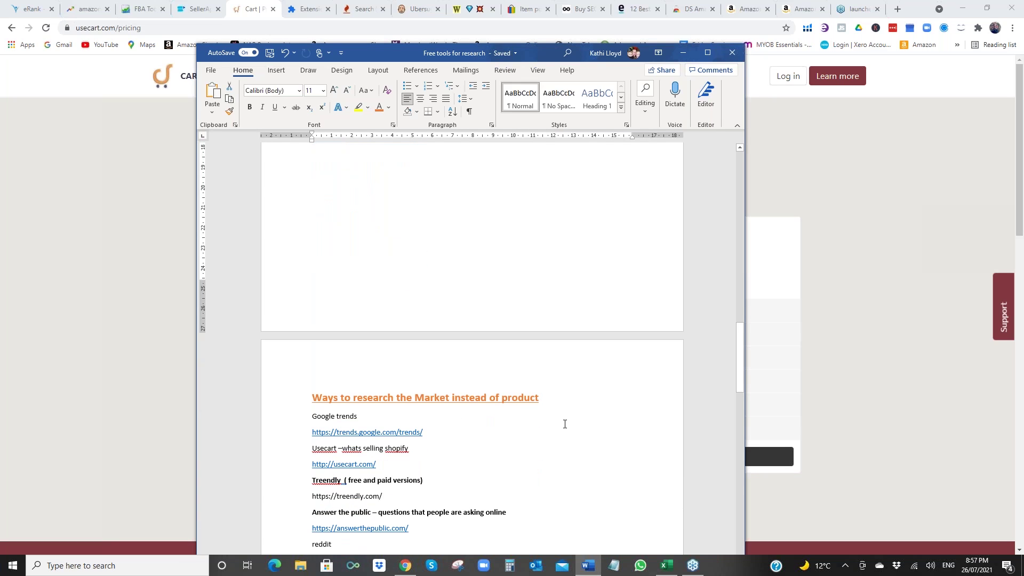
{"action": "scroll", "coordinate": [565, 425], "scroll_direction": "down", "scroll_amount": 2}
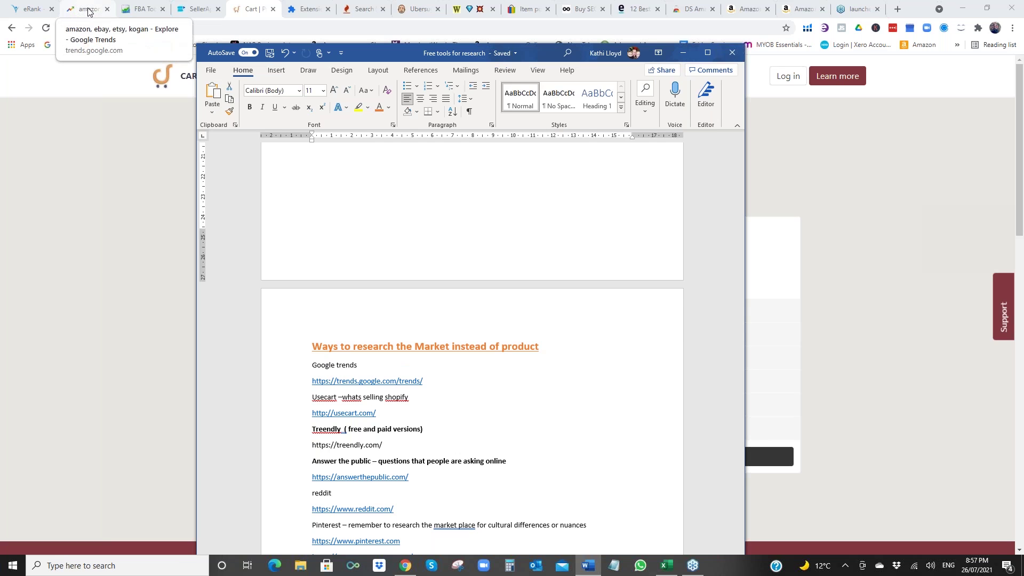
- Change the amazon, ebay, etsy and kogan Google Trends comparison to Past 12 months
{"action": "left_click", "coordinate": [89, 10]}
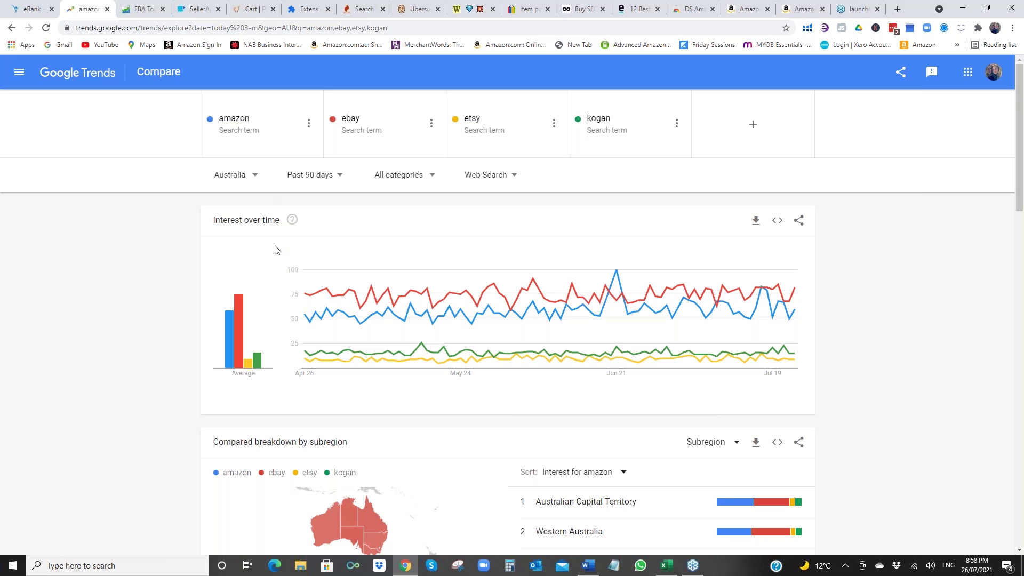
{"action": "left_click", "coordinate": [337, 182]}
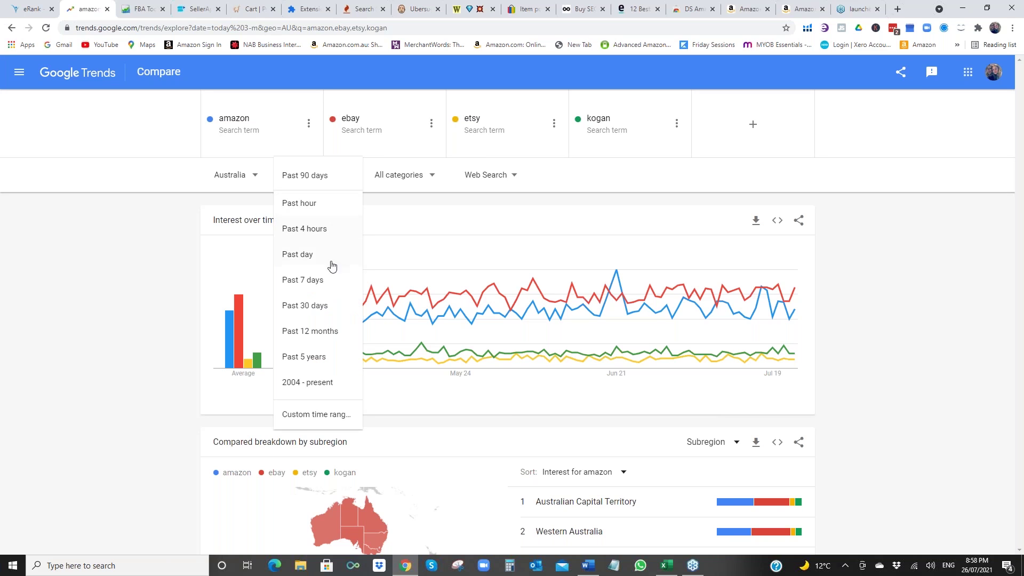
{"action": "left_click", "coordinate": [325, 332]}
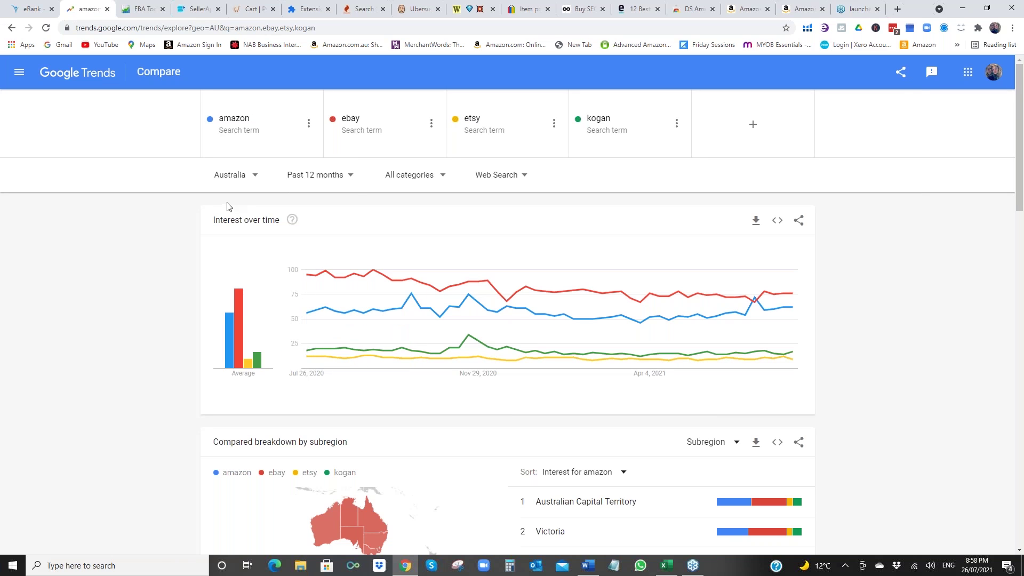
{"action": "mouse_move", "coordinate": [231, 314]}
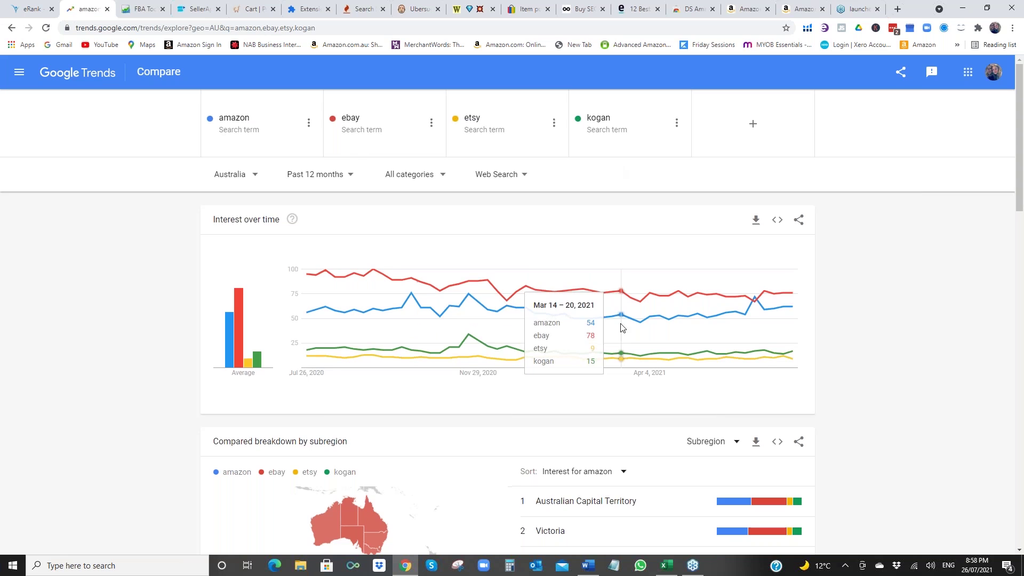
- Review the comparison's breakdowns, showing ebay leading interest across Australia
{"action": "scroll", "coordinate": [622, 327], "scroll_direction": "down", "scroll_amount": 5}
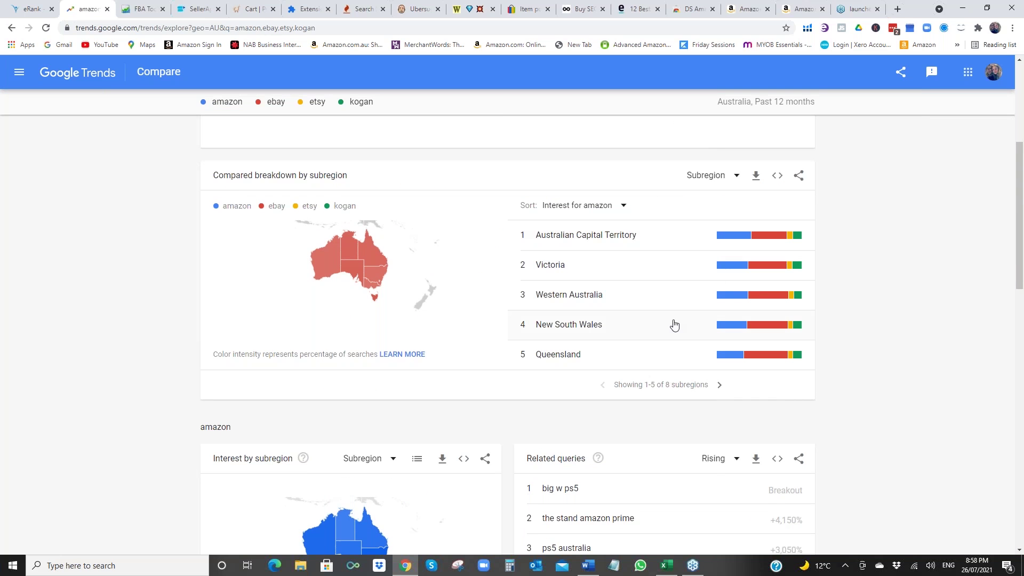
{"action": "scroll", "coordinate": [674, 324], "scroll_direction": "down", "scroll_amount": 7}
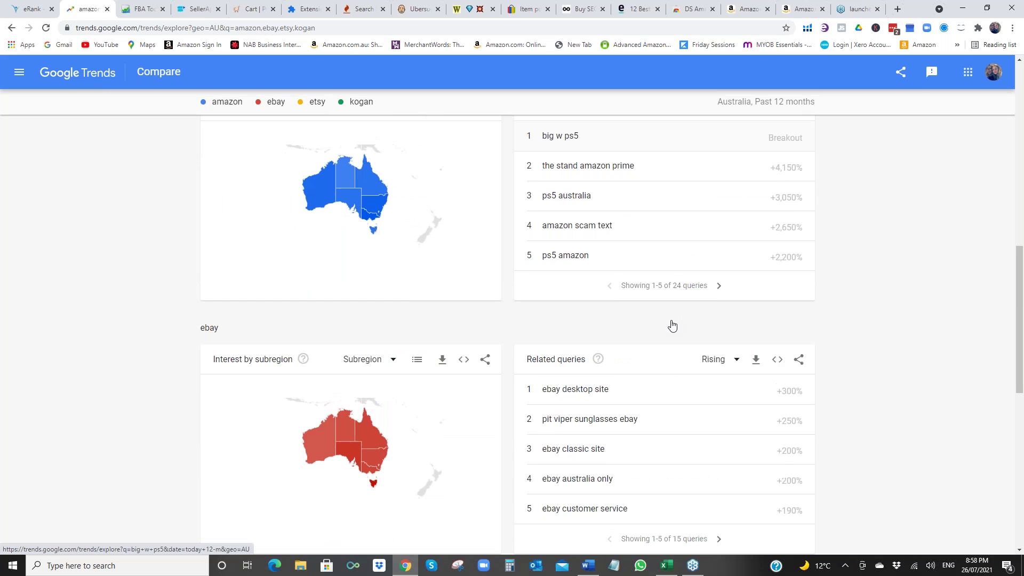
{"action": "scroll", "coordinate": [312, 109], "scroll_direction": "up", "scroll_amount": 13}
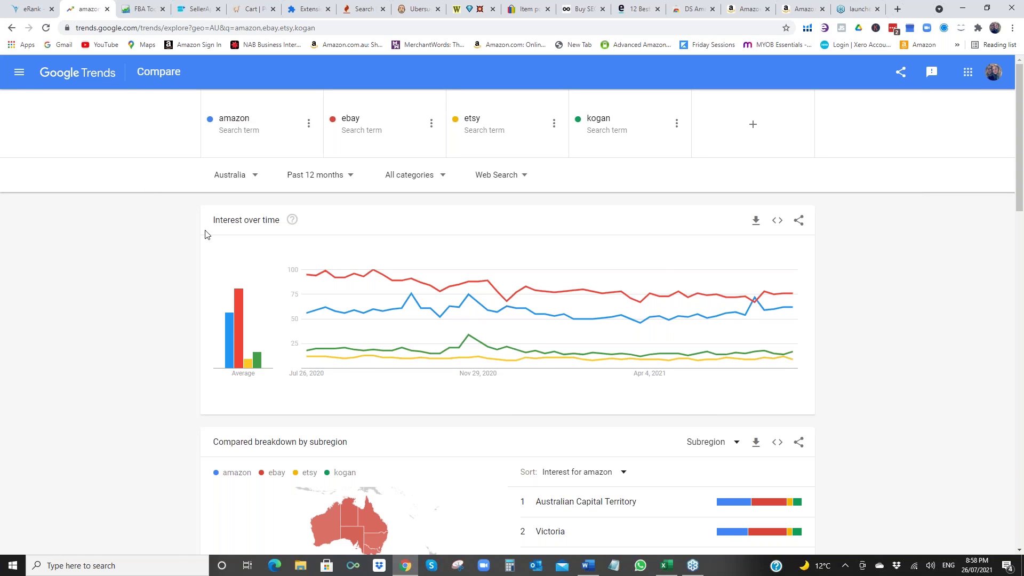
{"action": "mouse_move", "coordinate": [337, 283]}
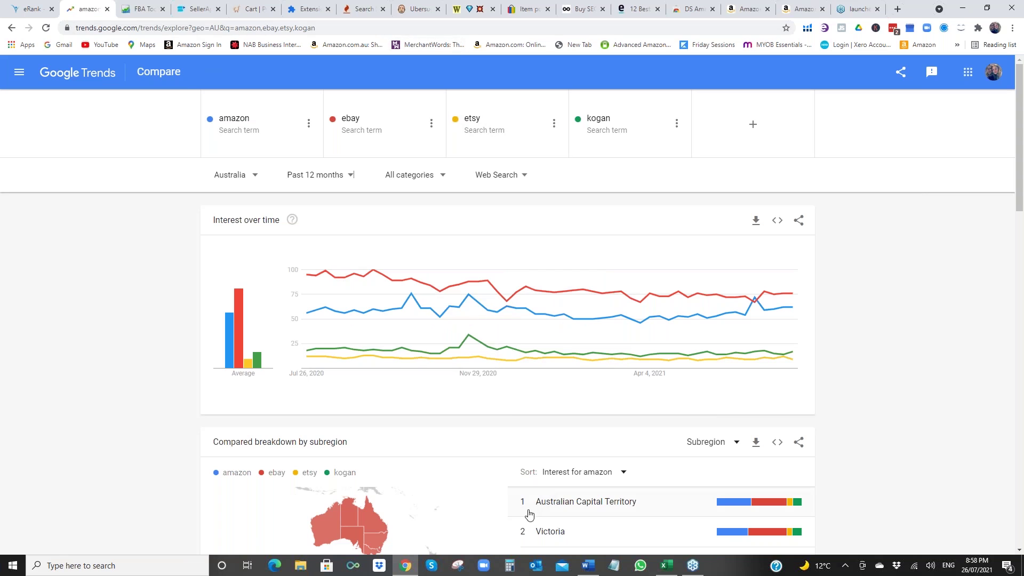
{"action": "mouse_move", "coordinate": [590, 566]}
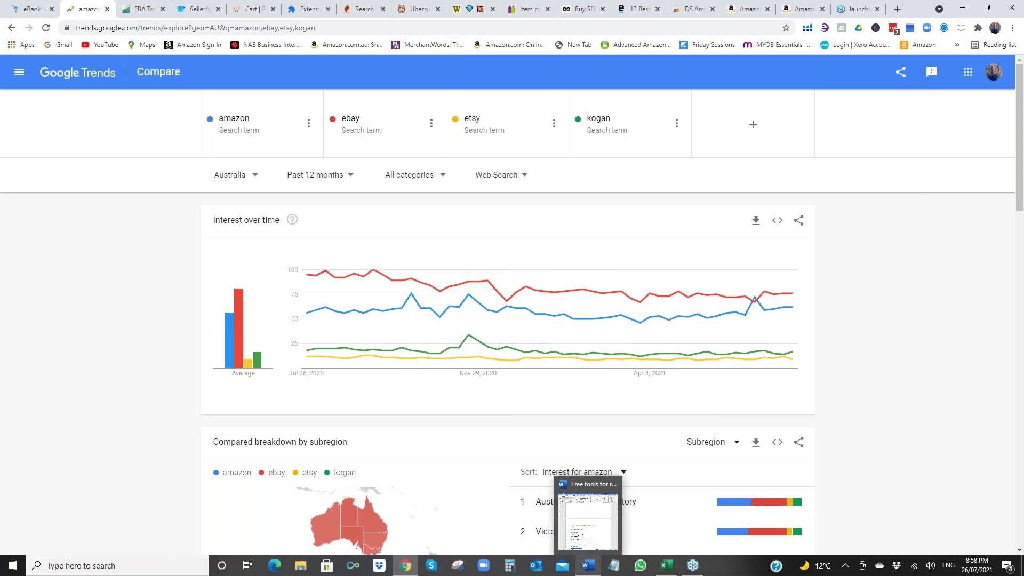
{"action": "left_click", "coordinate": [591, 566]}
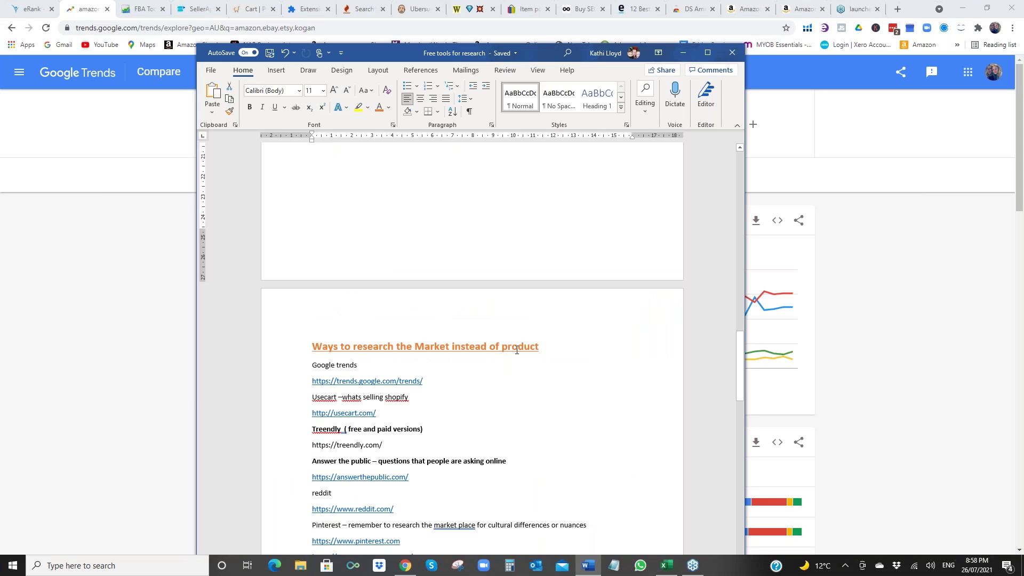
{"action": "scroll", "coordinate": [517, 351], "scroll_direction": "down", "scroll_amount": 3}
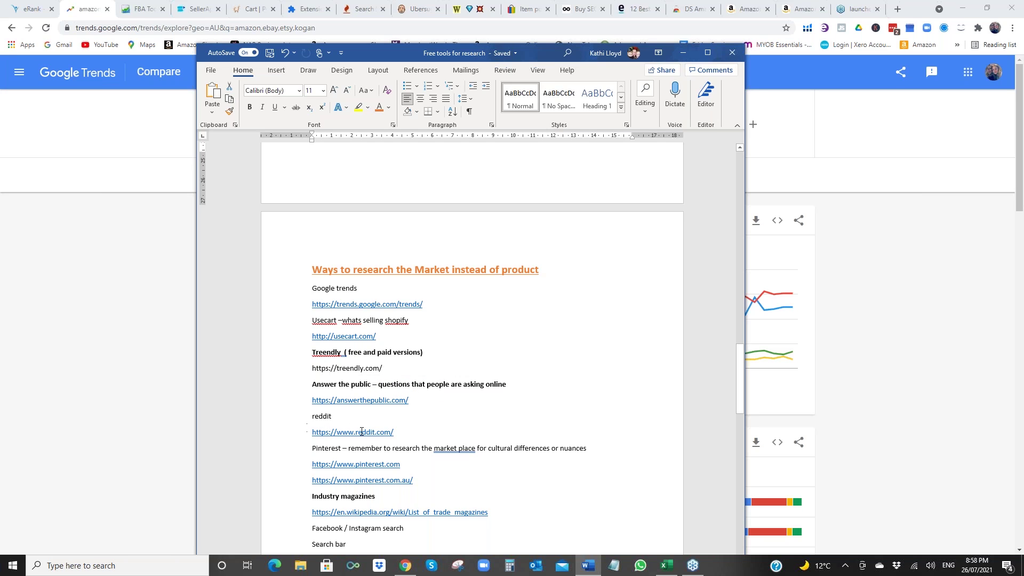
{"action": "scroll", "coordinate": [450, 427], "scroll_direction": "down", "scroll_amount": 1}
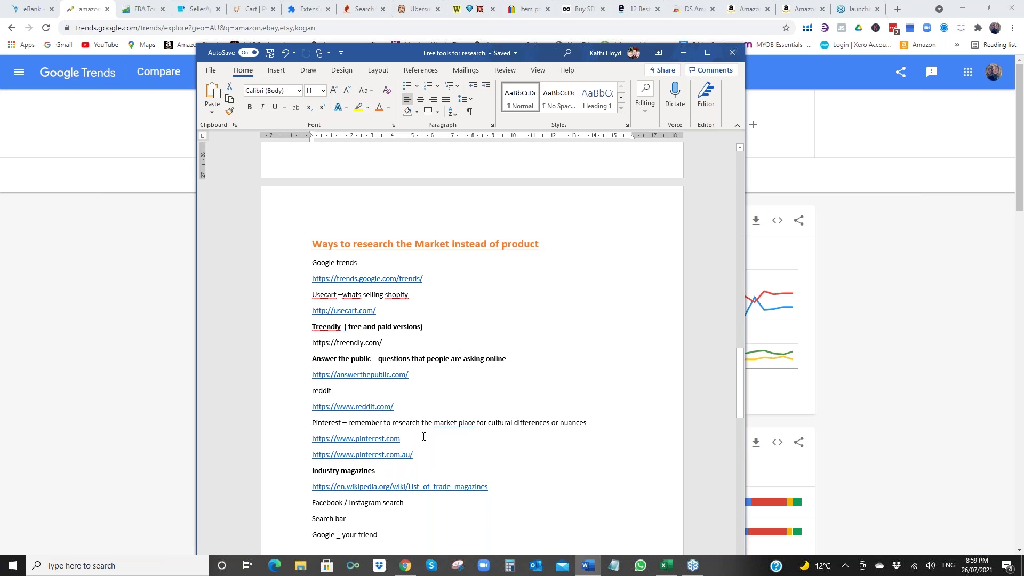
{"action": "scroll", "coordinate": [425, 435], "scroll_direction": "down", "scroll_amount": 1}
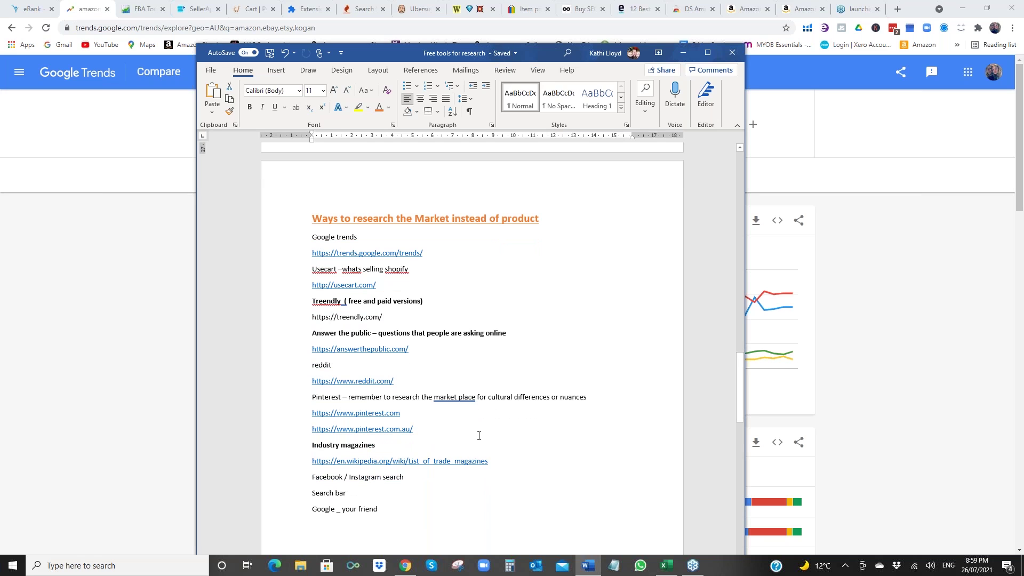
{"action": "scroll", "coordinate": [479, 436], "scroll_direction": "down", "scroll_amount": 2}
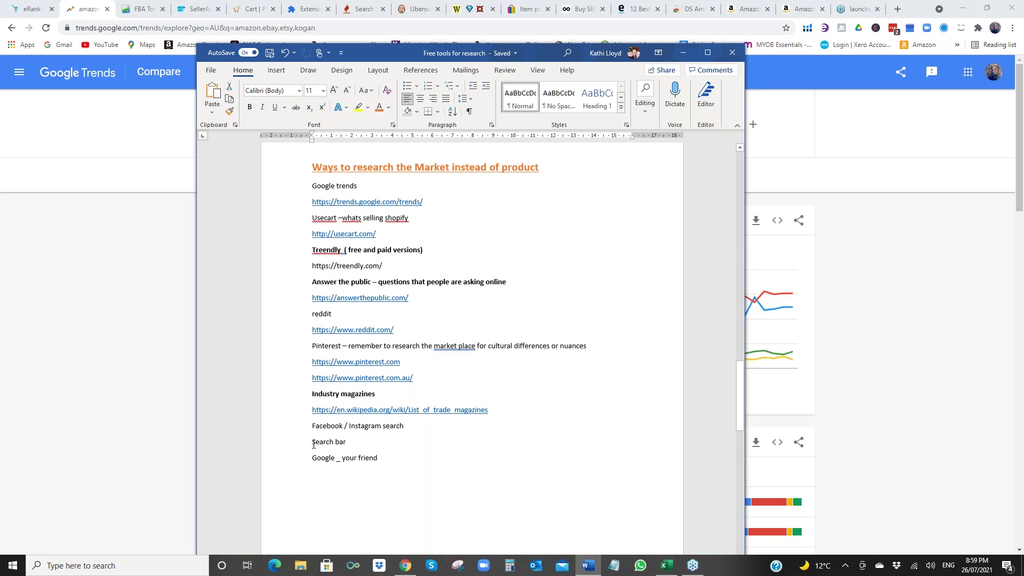
{"action": "scroll", "coordinate": [439, 460], "scroll_direction": "down", "scroll_amount": 2}
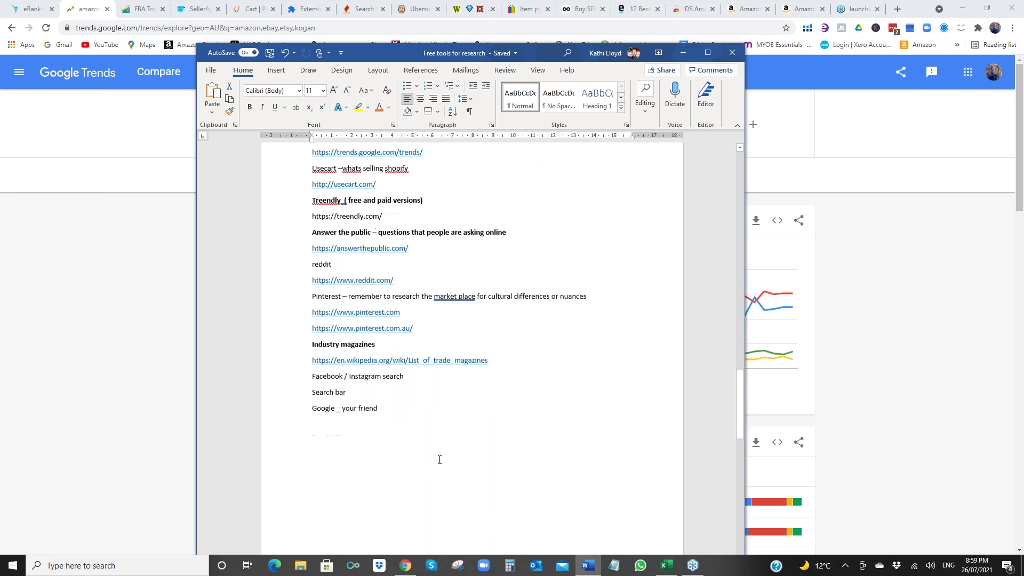
{"action": "scroll", "coordinate": [478, 407], "scroll_direction": "down", "scroll_amount": 4}
{"action": "scroll", "coordinate": [479, 408], "scroll_direction": "down", "scroll_amount": 10}
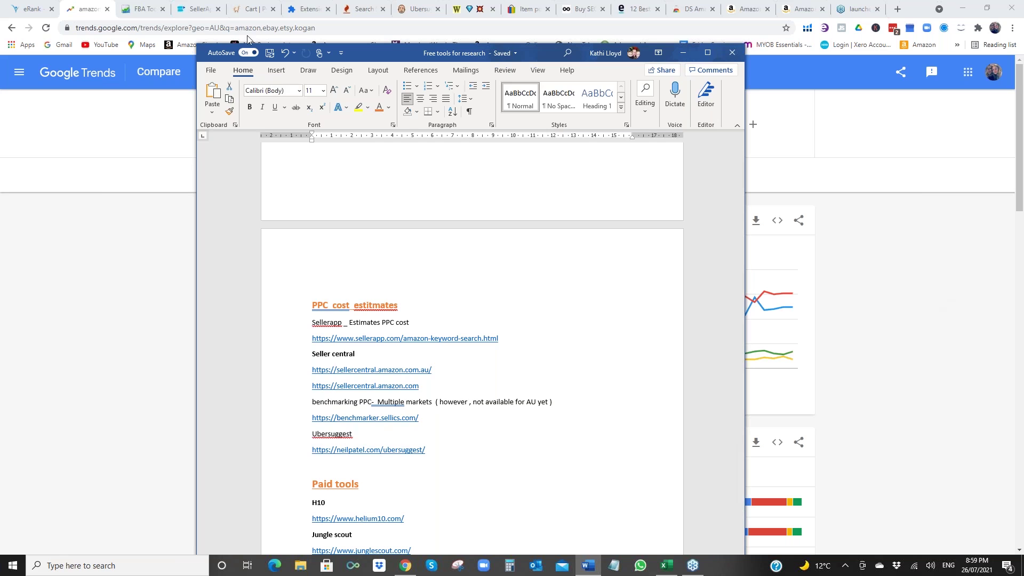
- Return to the SellerApp site and open its free Amazon keyword search tool
{"action": "key", "text": "alt+Tab"}
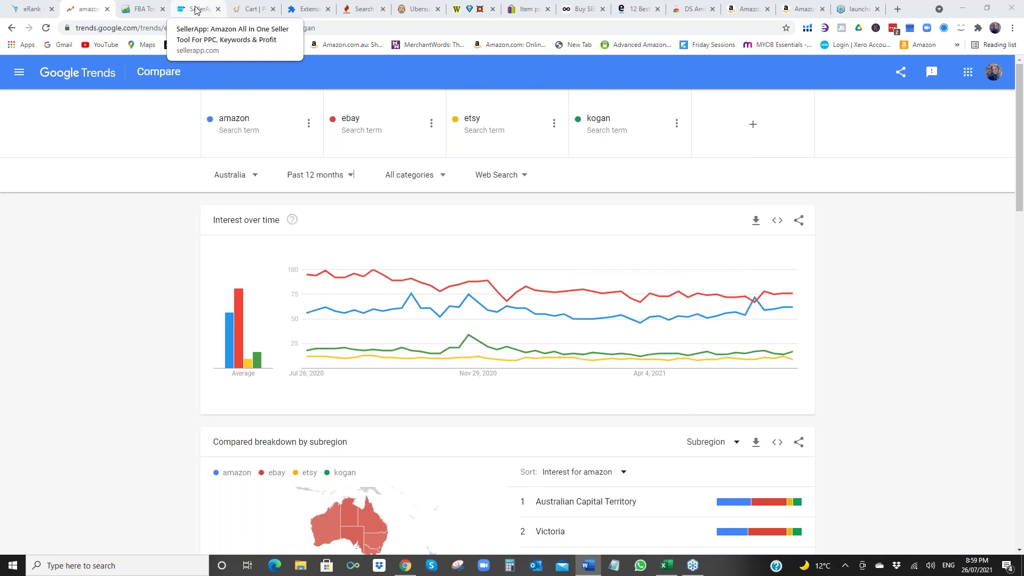
{"action": "left_click", "coordinate": [197, 10]}
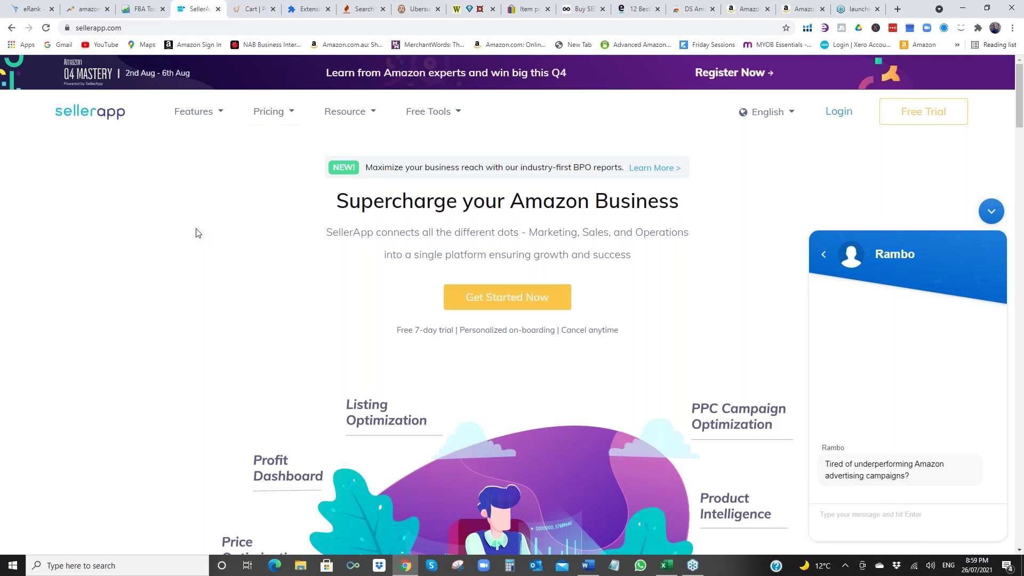
{"action": "mouse_move", "coordinate": [334, 112]}
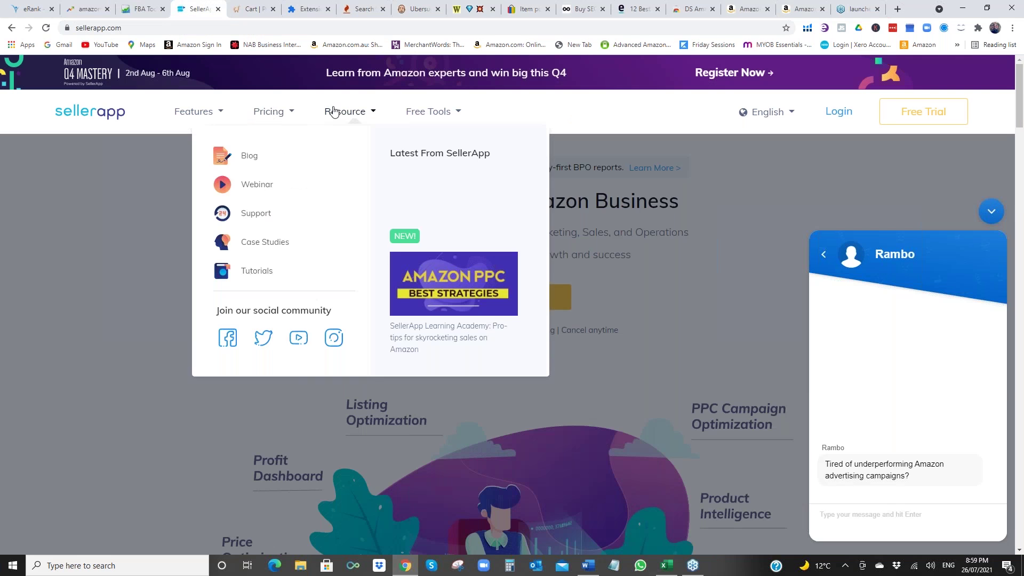
{"action": "mouse_move", "coordinate": [424, 111]}
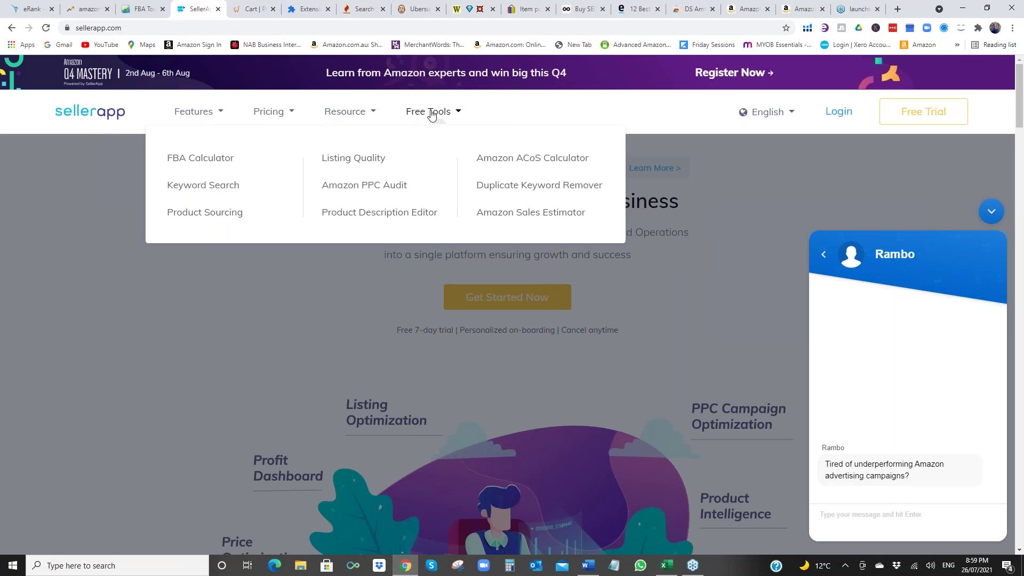
{"action": "left_click", "coordinate": [210, 188]}
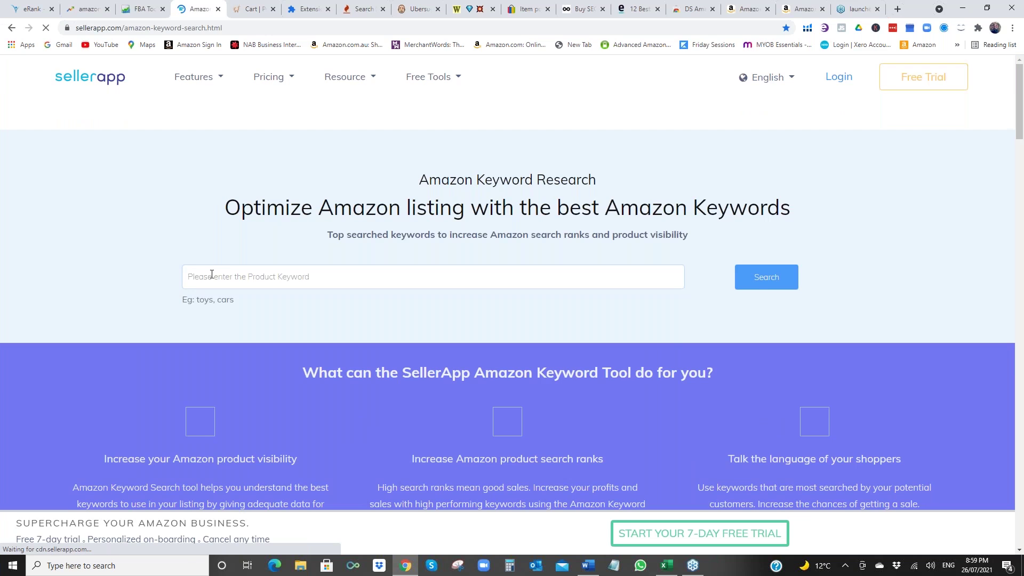
- Search 'dog lead' and review 964 keywords, 35.9k searches and CPC $0.36–$0.54
{"action": "left_click", "coordinate": [212, 277]}
{"action": "type", "text": "dog le"}
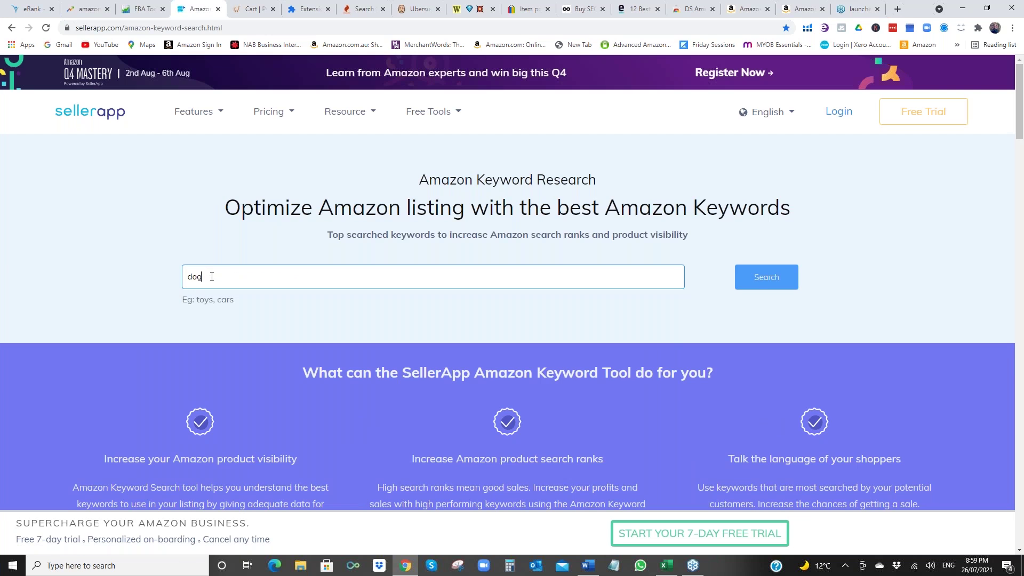
{"action": "type", "text": "ad"}
{"action": "left_click", "coordinate": [764, 277]}
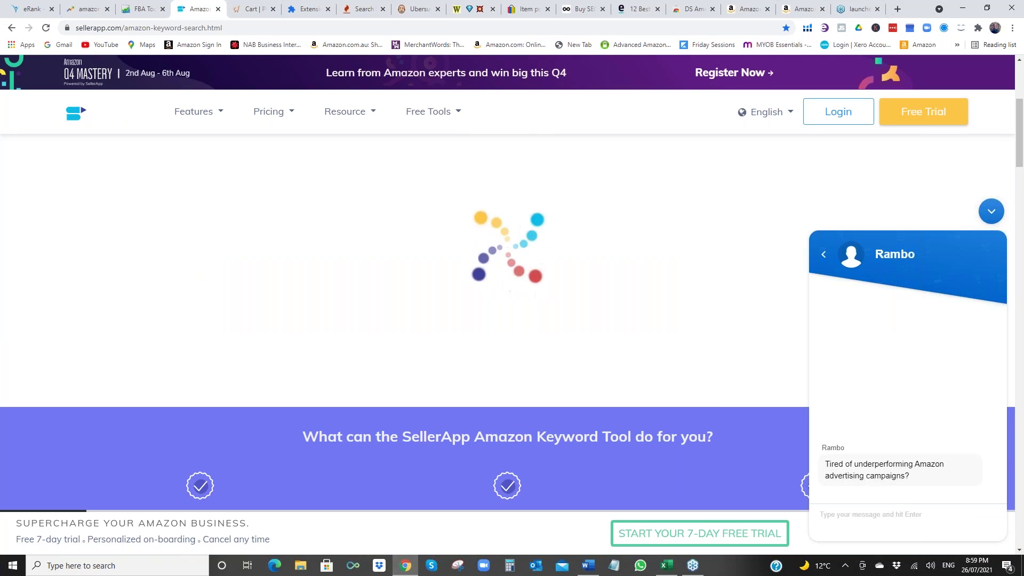
{"action": "left_click", "coordinate": [990, 215]}
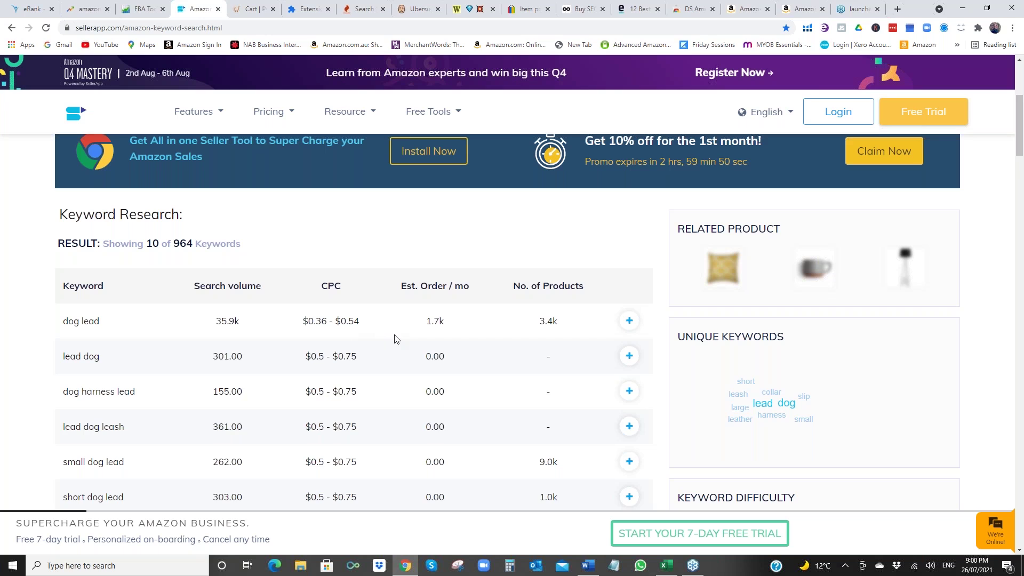
{"action": "scroll", "coordinate": [397, 339], "scroll_direction": "down", "scroll_amount": 4}
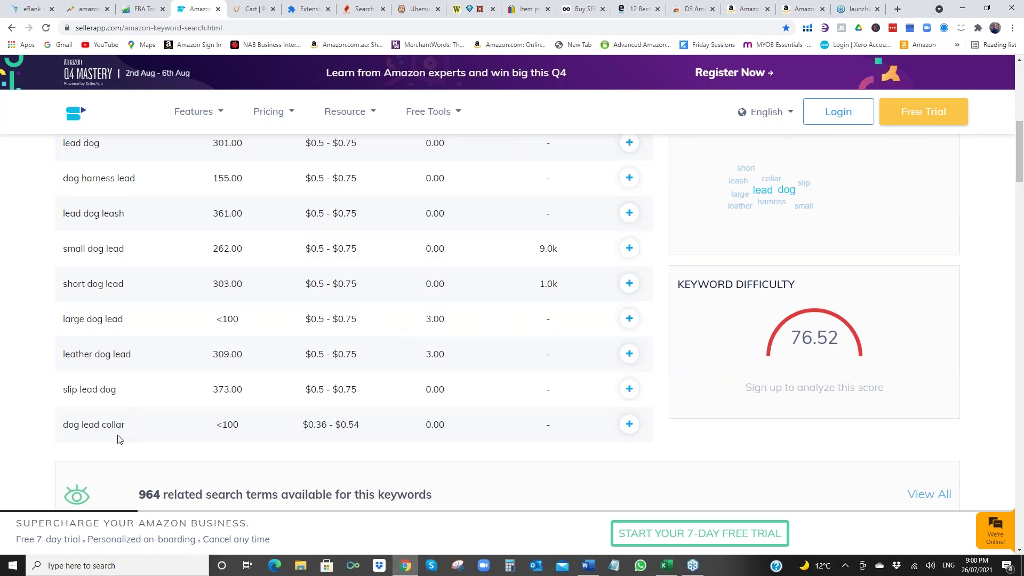
{"action": "scroll", "coordinate": [151, 342], "scroll_direction": "up", "scroll_amount": 2}
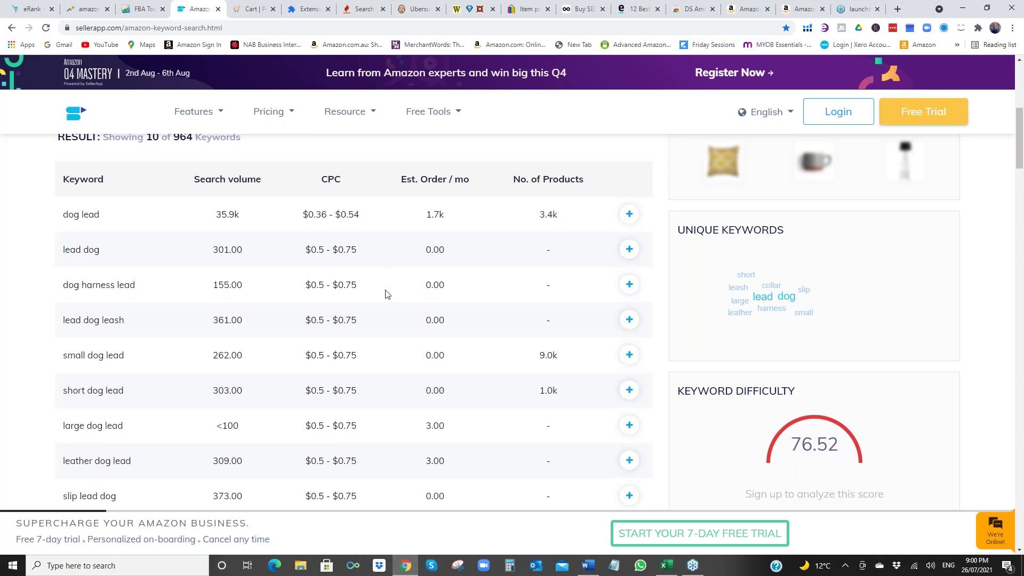
{"action": "scroll", "coordinate": [386, 294], "scroll_direction": "down", "scroll_amount": 2}
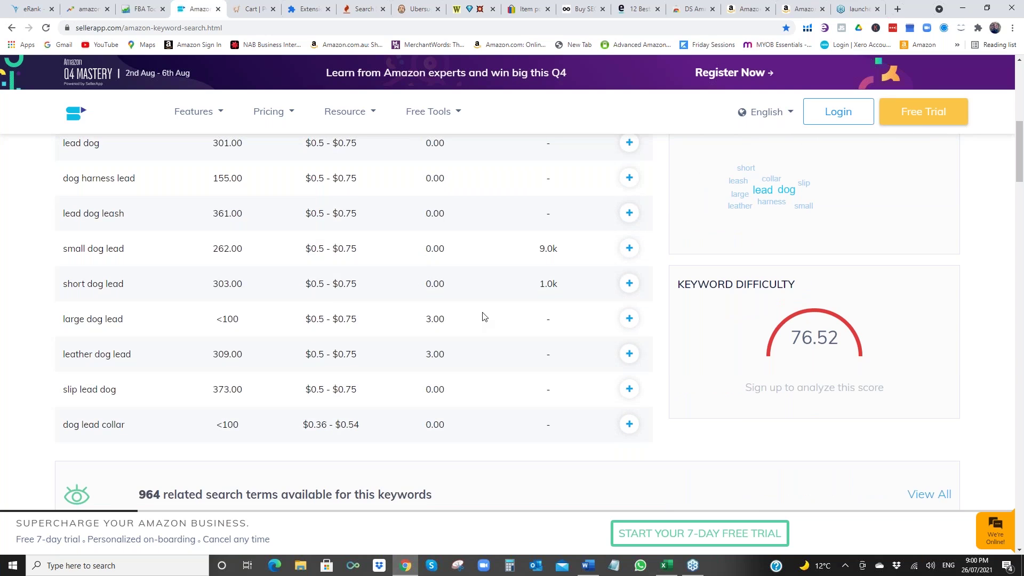
{"action": "scroll", "coordinate": [485, 314], "scroll_direction": "up", "scroll_amount": 1}
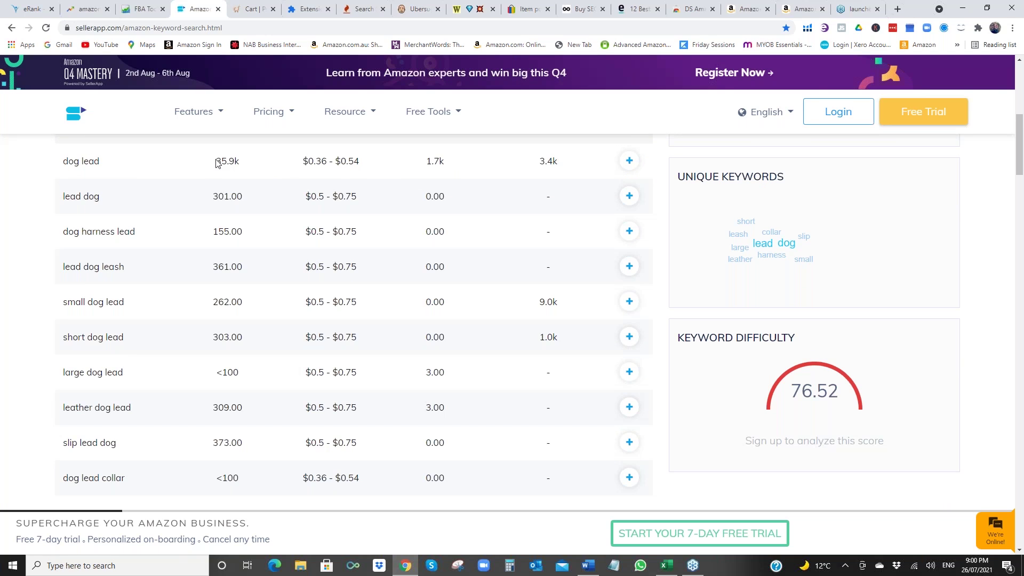
{"action": "scroll", "coordinate": [219, 164], "scroll_direction": "up", "scroll_amount": 1}
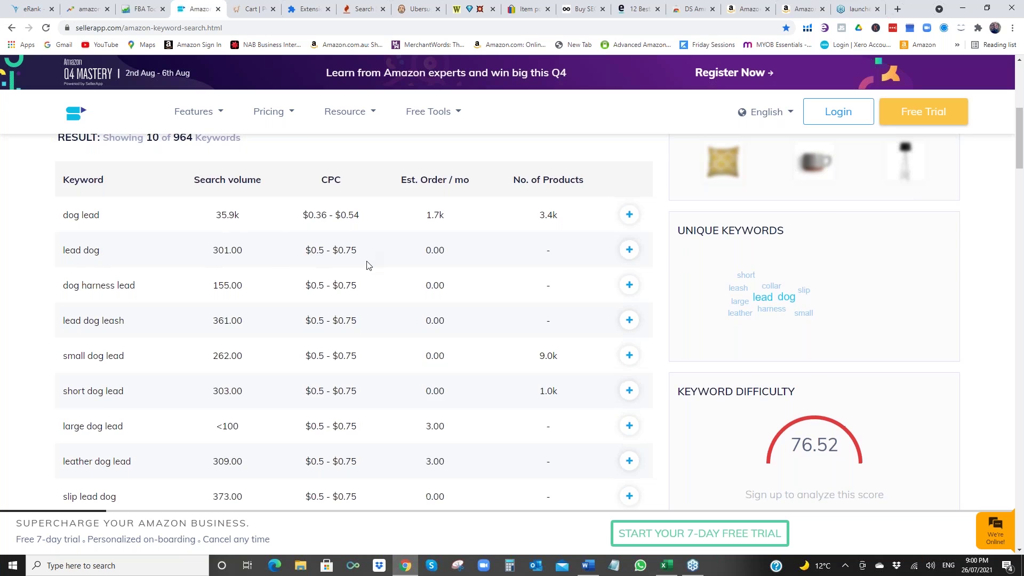
{"action": "scroll", "coordinate": [367, 265], "scroll_direction": "up", "scroll_amount": 1}
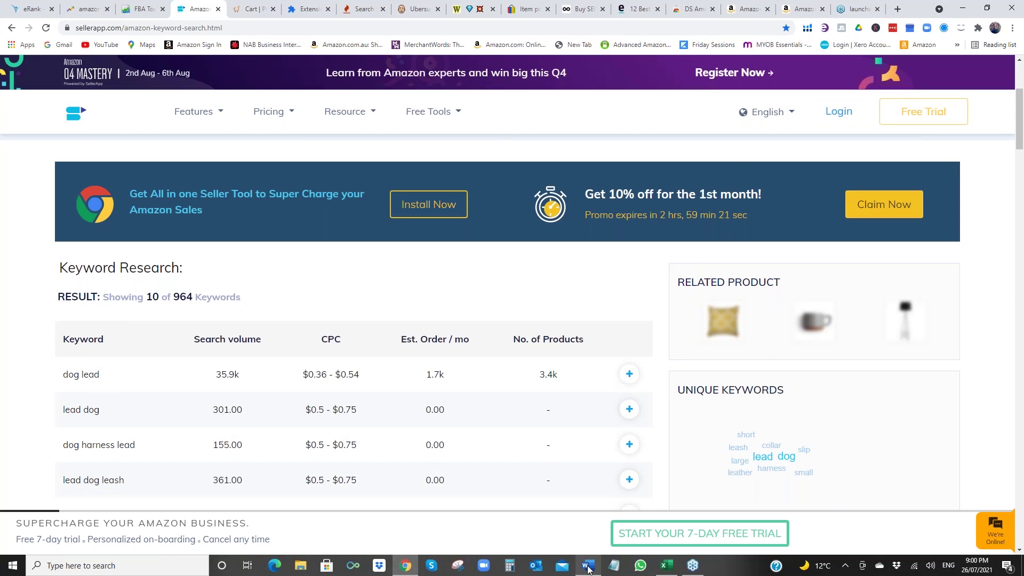
- Review the Word catalogue's PPC and Paid tools sections, then switch to Amazon's 'dog lead' results
{"action": "left_click", "coordinate": [588, 567]}
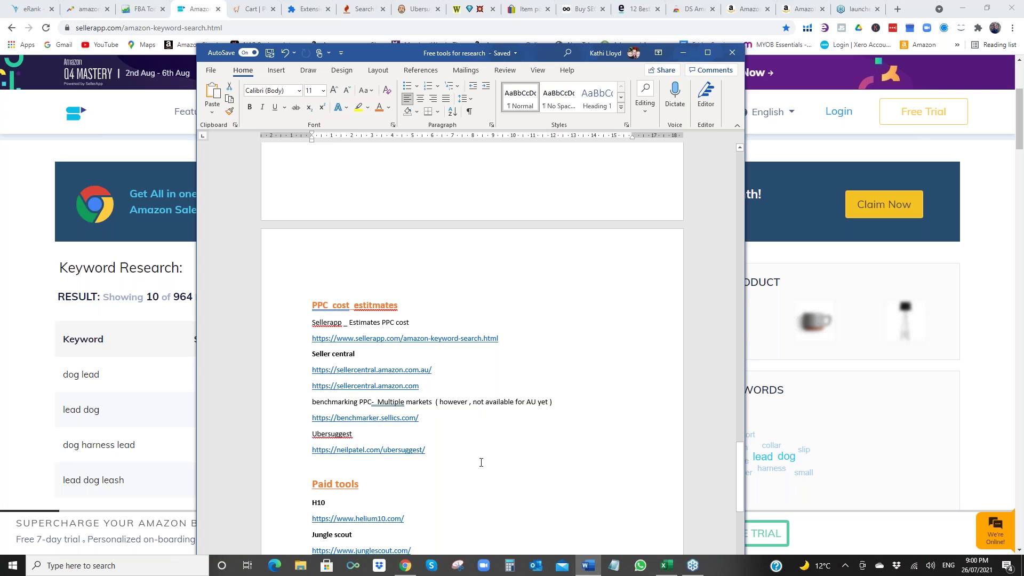
{"action": "scroll", "coordinate": [515, 442], "scroll_direction": "down", "scroll_amount": 5}
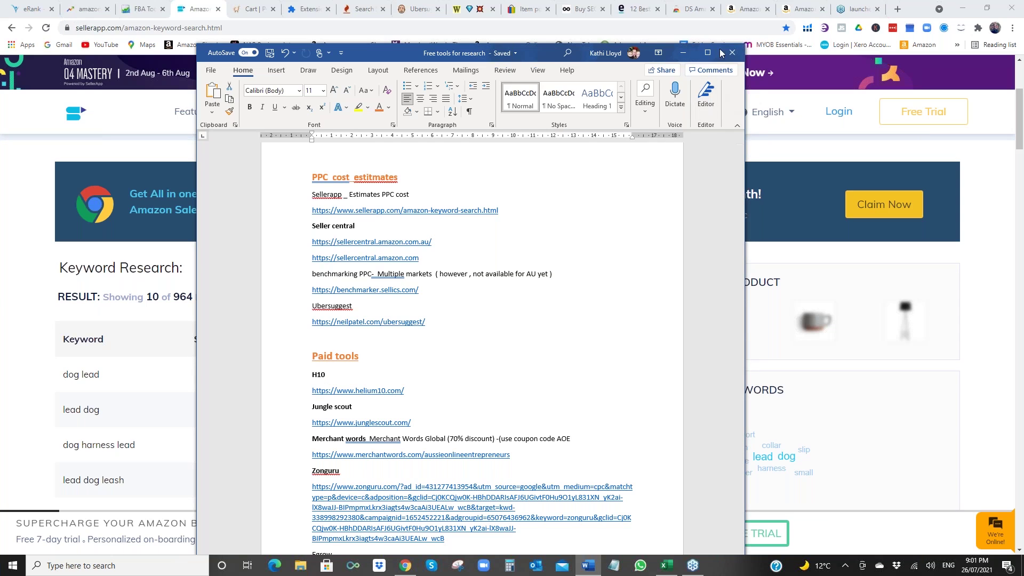
{"action": "left_click", "coordinate": [749, 12]}
- Close the Helium 10 Xray overlay and scroll through the dog lead listings
{"action": "left_click", "coordinate": [748, 12]}
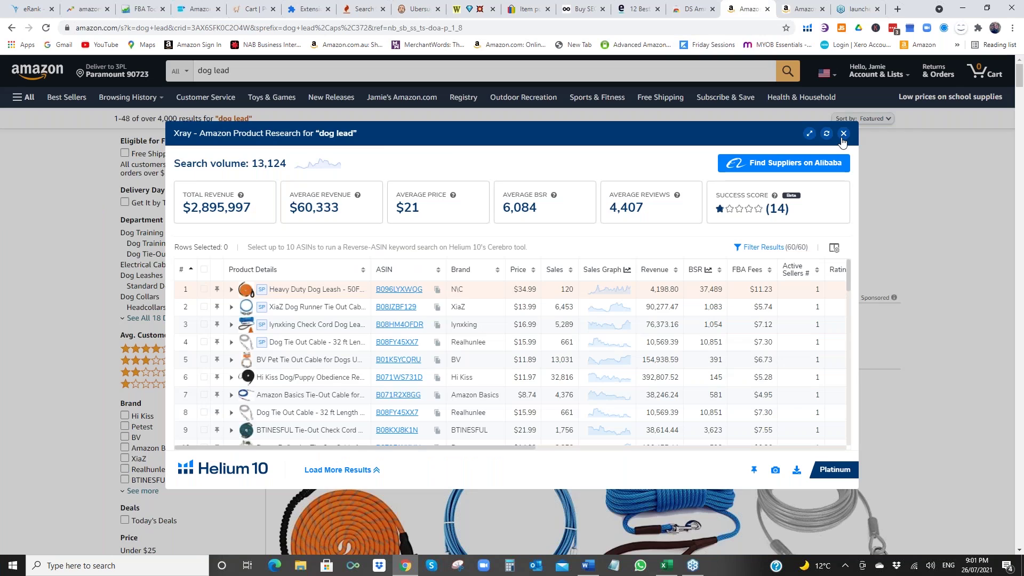
{"action": "left_click", "coordinate": [843, 134]}
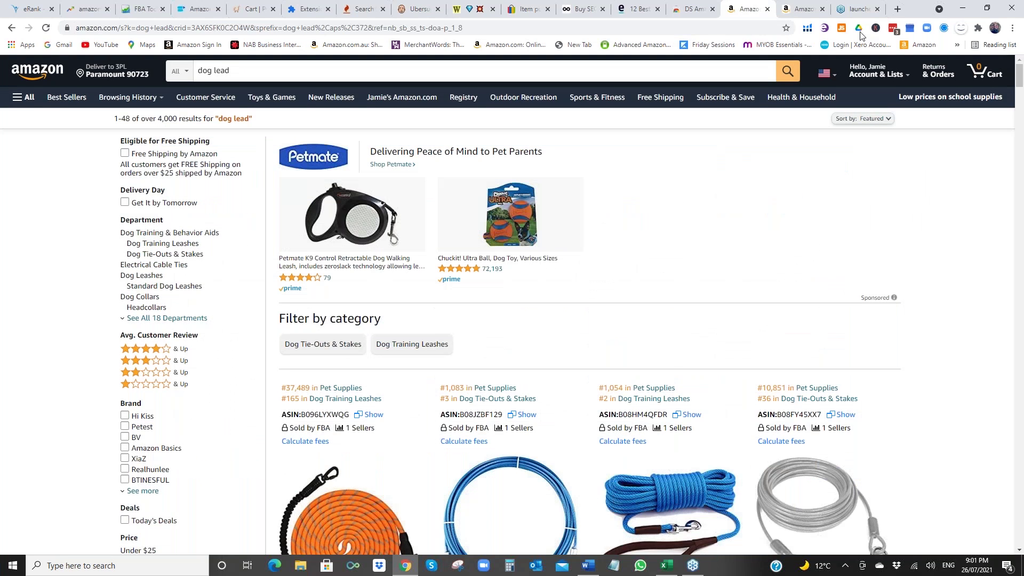
{"action": "scroll", "coordinate": [512, 320], "scroll_direction": "down", "scroll_amount": 1}
{"action": "scroll", "coordinate": [513, 320], "scroll_direction": "down", "scroll_amount": 7}
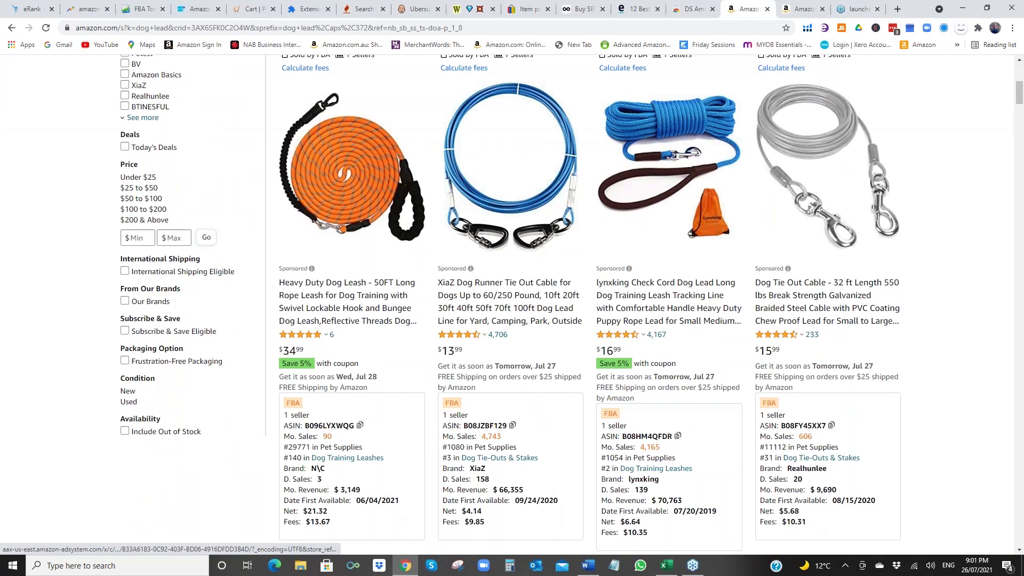
{"action": "scroll", "coordinate": [512, 320], "scroll_direction": "up", "scroll_amount": 2}
{"action": "scroll", "coordinate": [512, 320], "scroll_direction": "down", "scroll_amount": 2}
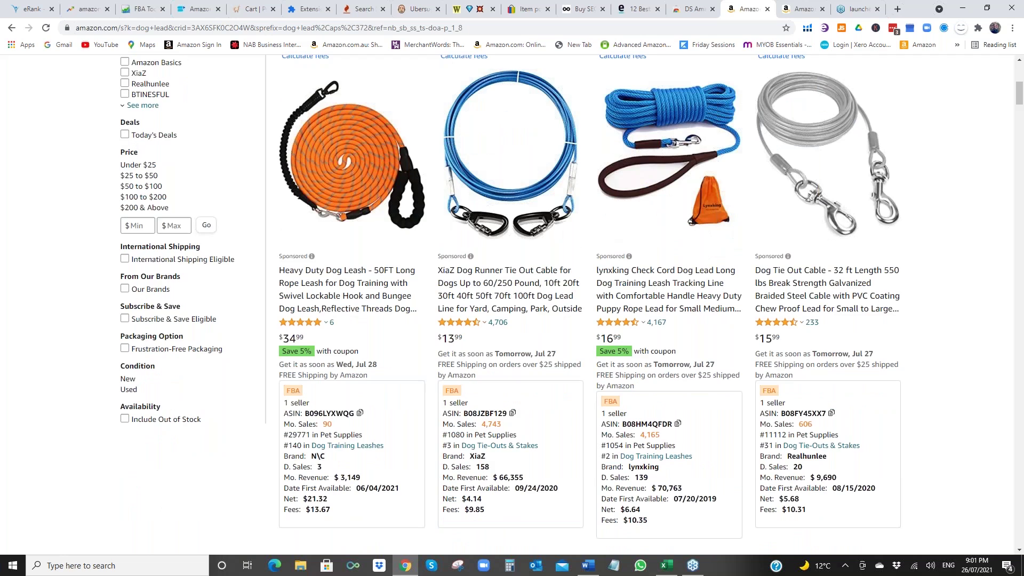
{"action": "scroll", "coordinate": [783, 68], "scroll_direction": "up", "scroll_amount": 1}
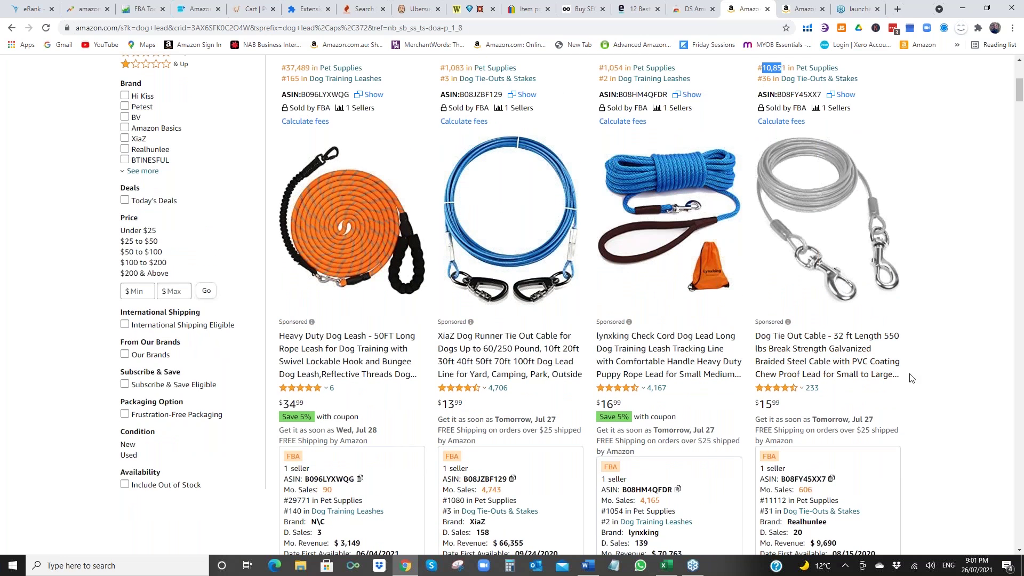
{"action": "scroll", "coordinate": [913, 379], "scroll_direction": "down", "scroll_amount": 2}
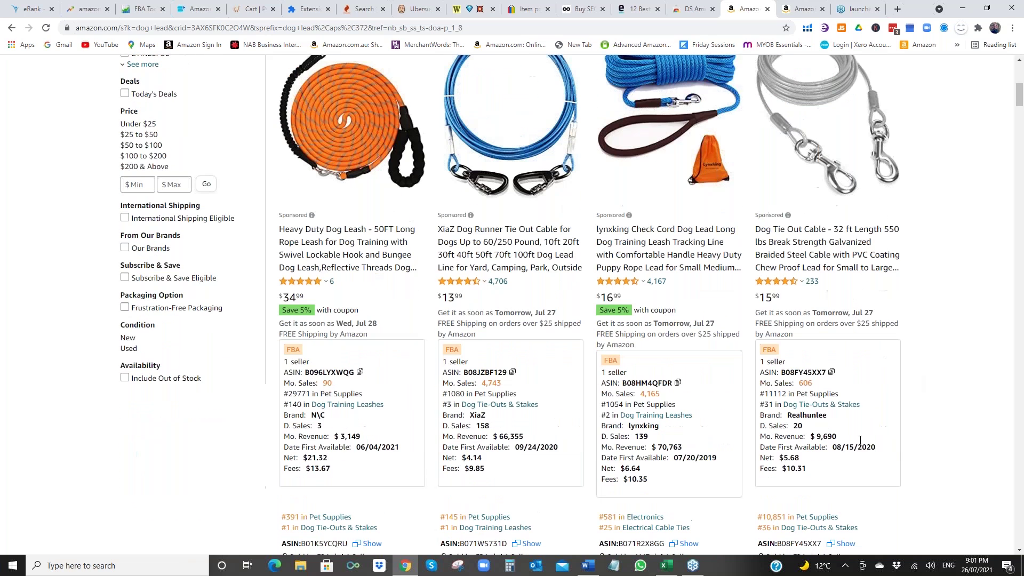
- Check the listings' JungleScout monthly sales and revenue estimates, then return to the Word catalogue
{"action": "mouse_move", "coordinate": [765, 416]}
{"action": "scroll", "coordinate": [917, 397], "scroll_direction": "up", "scroll_amount": 3}
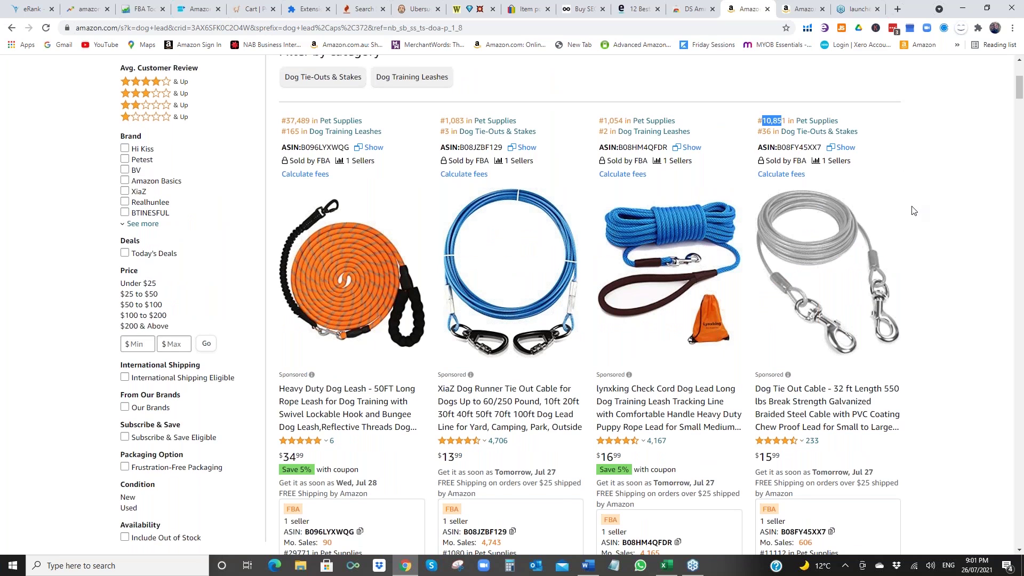
{"action": "scroll", "coordinate": [914, 211], "scroll_direction": "down", "scroll_amount": 10}
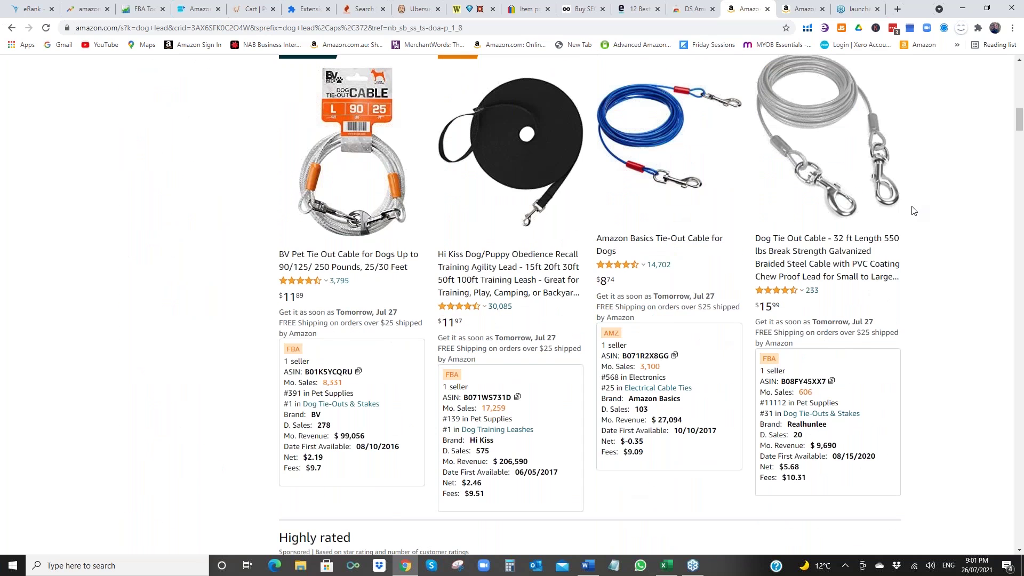
{"action": "scroll", "coordinate": [914, 211], "scroll_direction": "down", "scroll_amount": 2}
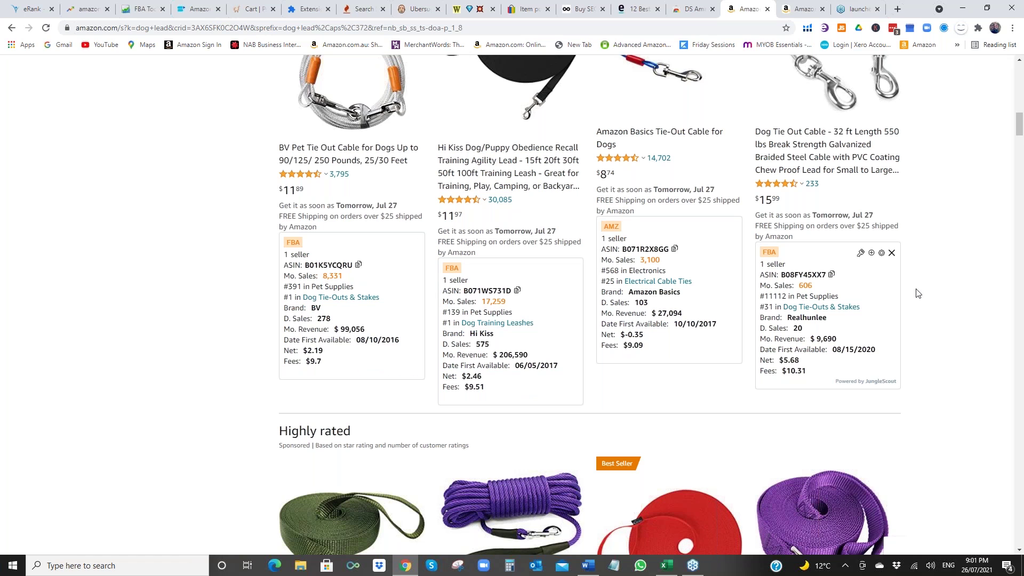
{"action": "scroll", "coordinate": [917, 288], "scroll_direction": "up", "scroll_amount": 4}
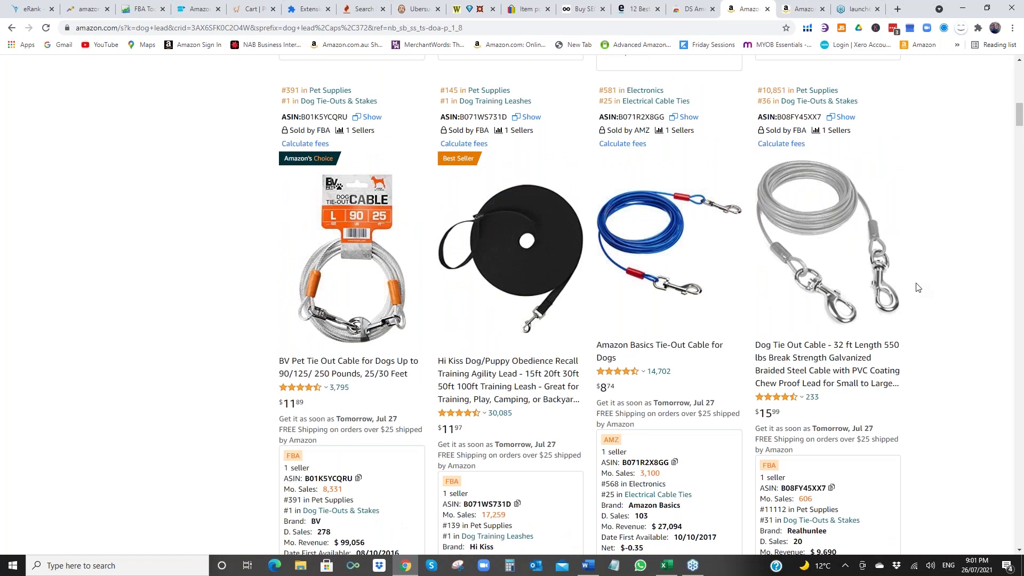
{"action": "scroll", "coordinate": [918, 288], "scroll_direction": "up", "scroll_amount": 5}
{"action": "scroll", "coordinate": [917, 288], "scroll_direction": "up", "scroll_amount": 6}
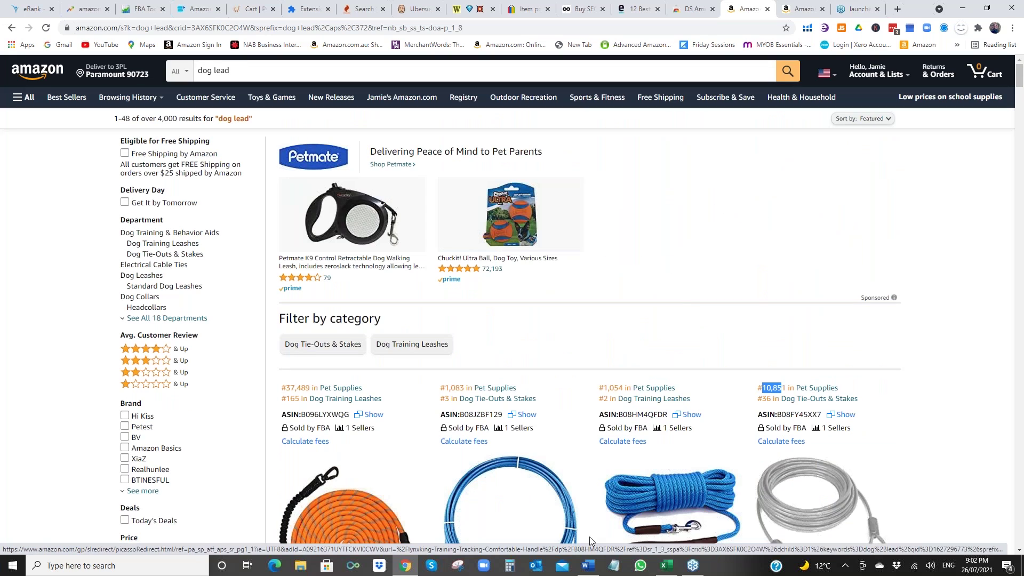
{"action": "mouse_move", "coordinate": [589, 570]}
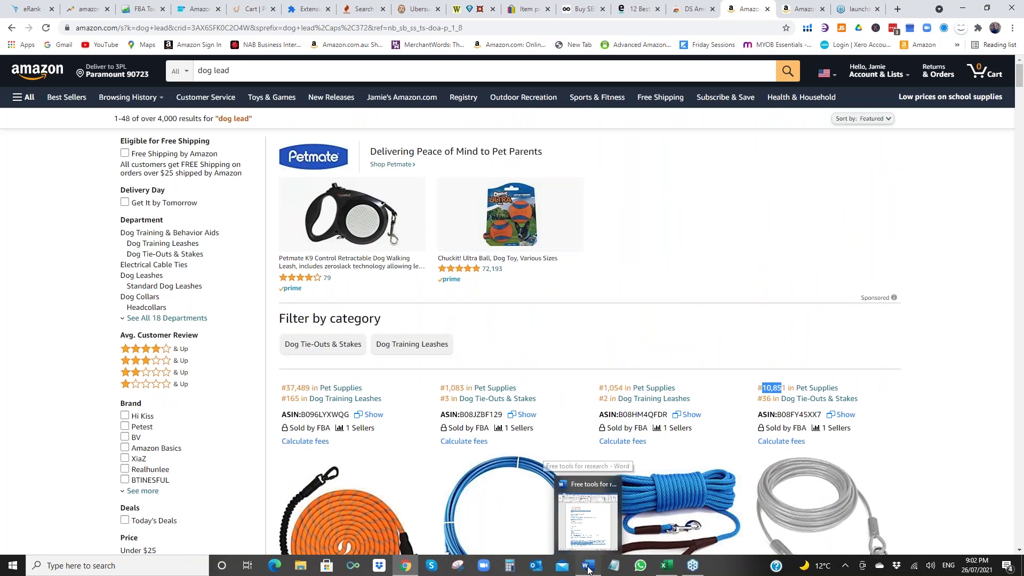
{"action": "left_click", "coordinate": [588, 566]}
{"action": "scroll", "coordinate": [547, 350], "scroll_direction": "down", "scroll_amount": 2}
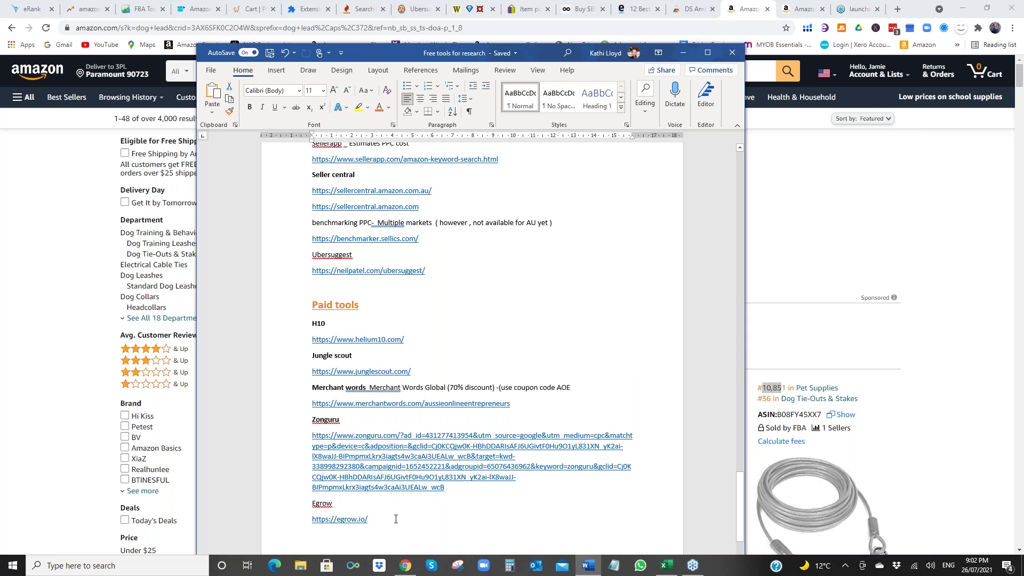
{"action": "scroll", "coordinate": [406, 509], "scroll_direction": "down", "scroll_amount": 1}
{"action": "scroll", "coordinate": [433, 498], "scroll_direction": "down", "scroll_amount": 3}
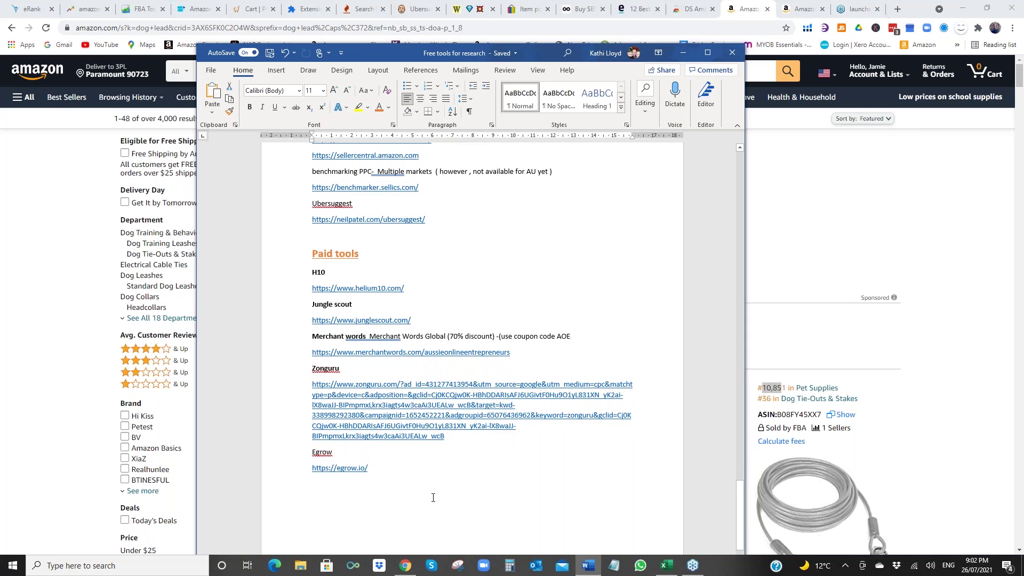
{"action": "scroll", "coordinate": [433, 498], "scroll_direction": "up", "scroll_amount": 20}
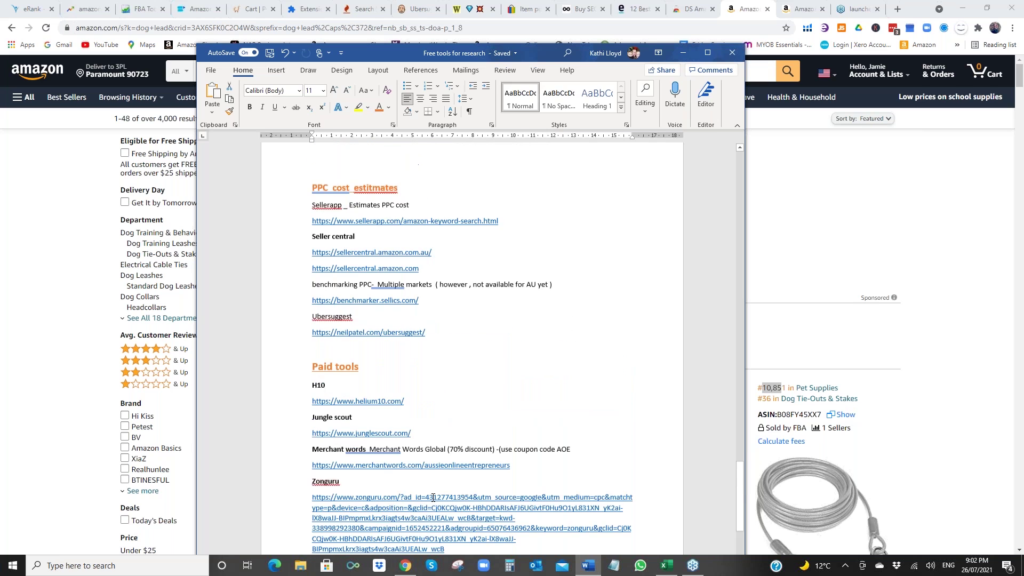
{"action": "scroll", "coordinate": [433, 497], "scroll_direction": "up", "scroll_amount": 20}
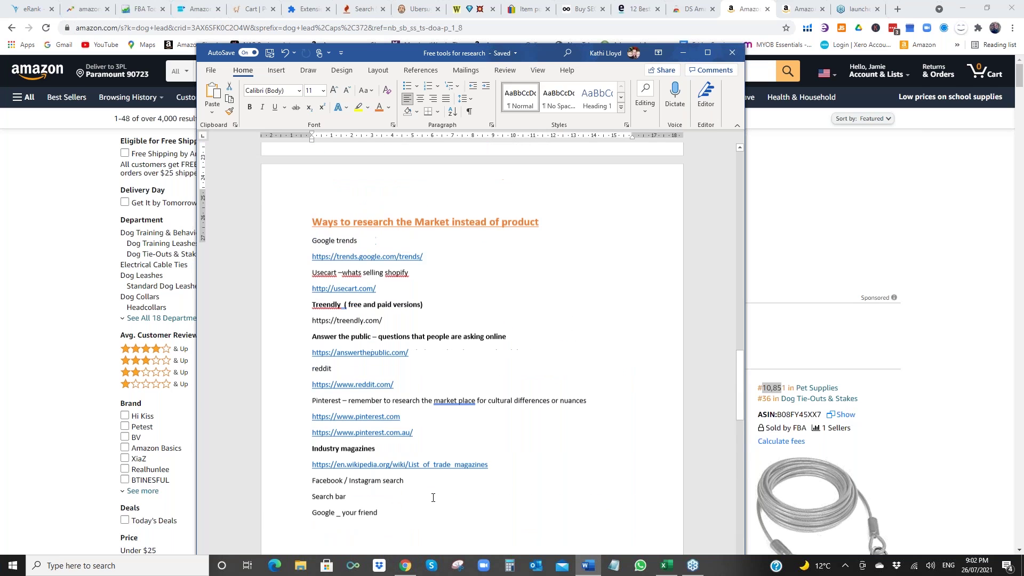
{"action": "scroll", "coordinate": [440, 463], "scroll_direction": "up", "scroll_amount": 1}
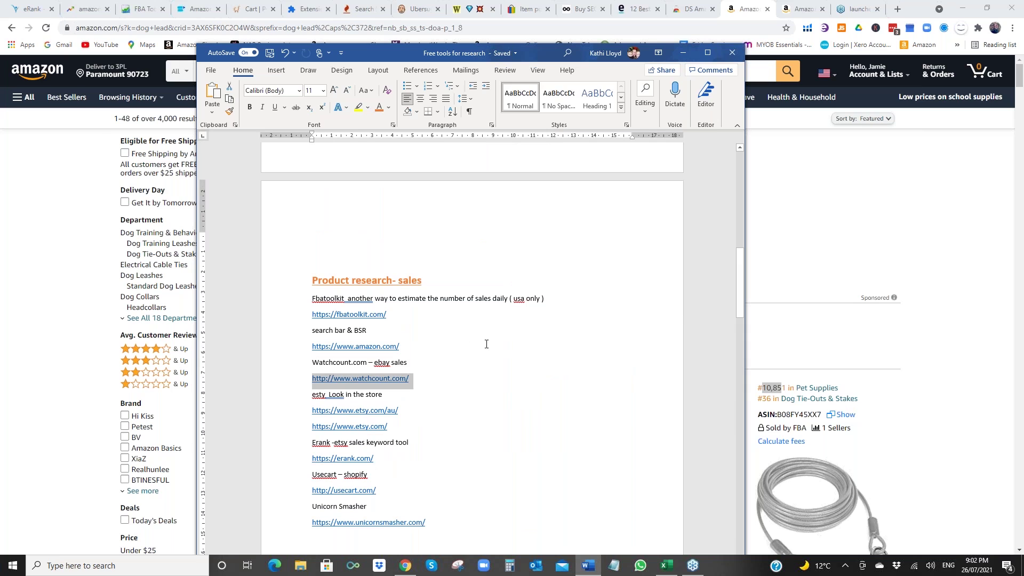
{"action": "scroll", "coordinate": [520, 347], "scroll_direction": "up", "scroll_amount": 15}
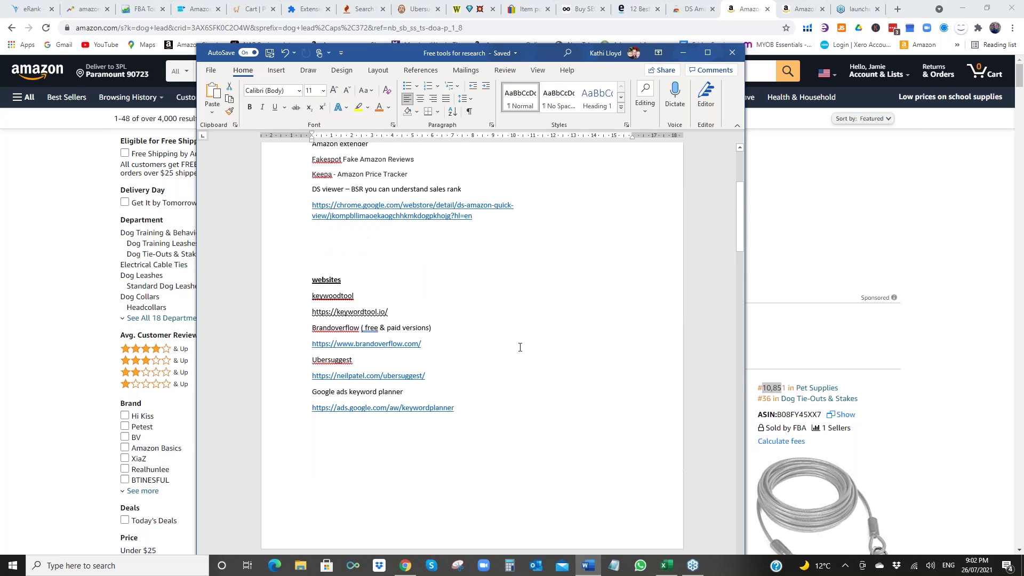
{"action": "scroll", "coordinate": [521, 348], "scroll_direction": "up", "scroll_amount": 3}
{"action": "scroll", "coordinate": [640, 379], "scroll_direction": "up", "scroll_amount": 1}
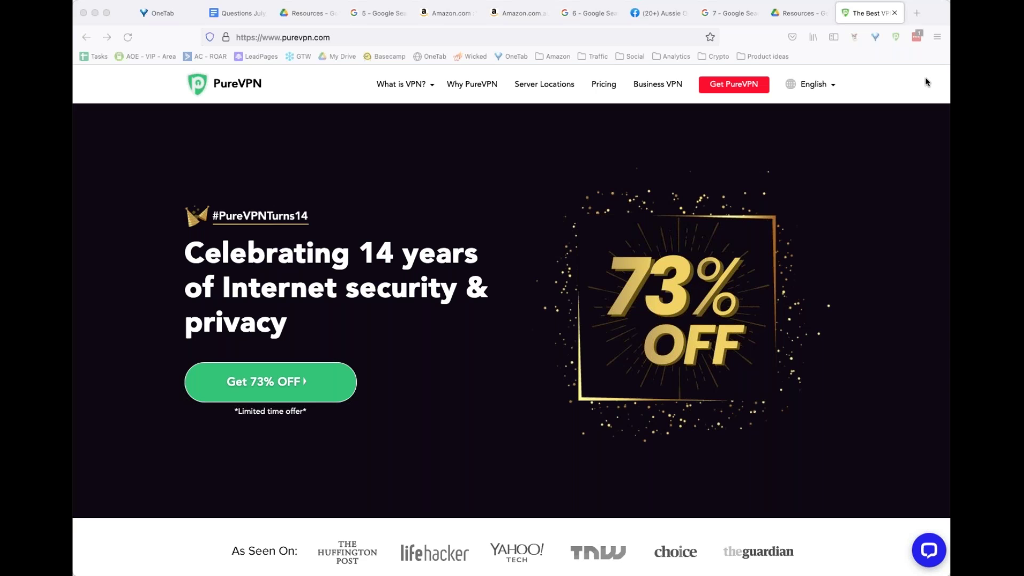
- Switch to the Google Drive Resources tab in Chrome
{"action": "left_click", "coordinate": [795, 14]}
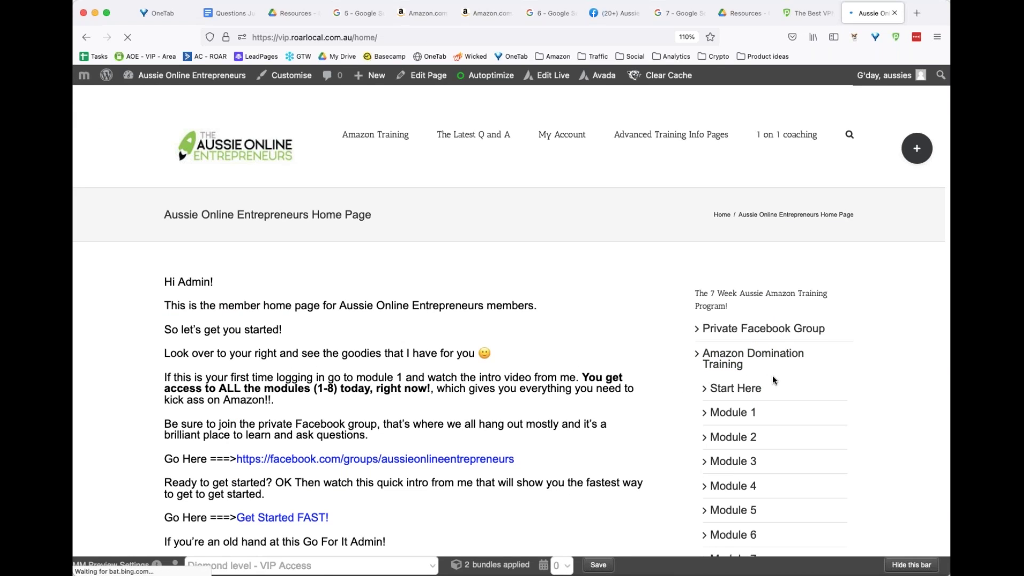
- Open the Start Here page and highlight the To Do List's 'Follow This Link…' line
{"action": "left_click", "coordinate": [736, 388]}
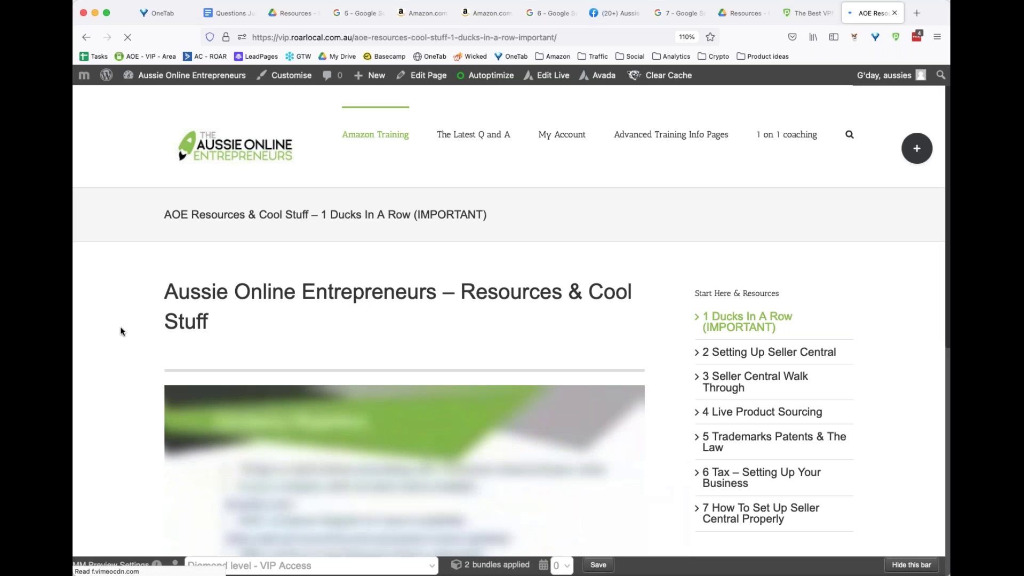
{"action": "scroll", "coordinate": [126, 326], "scroll_direction": "down", "scroll_amount": 2}
{"action": "scroll", "coordinate": [127, 329], "scroll_direction": "down", "scroll_amount": 5}
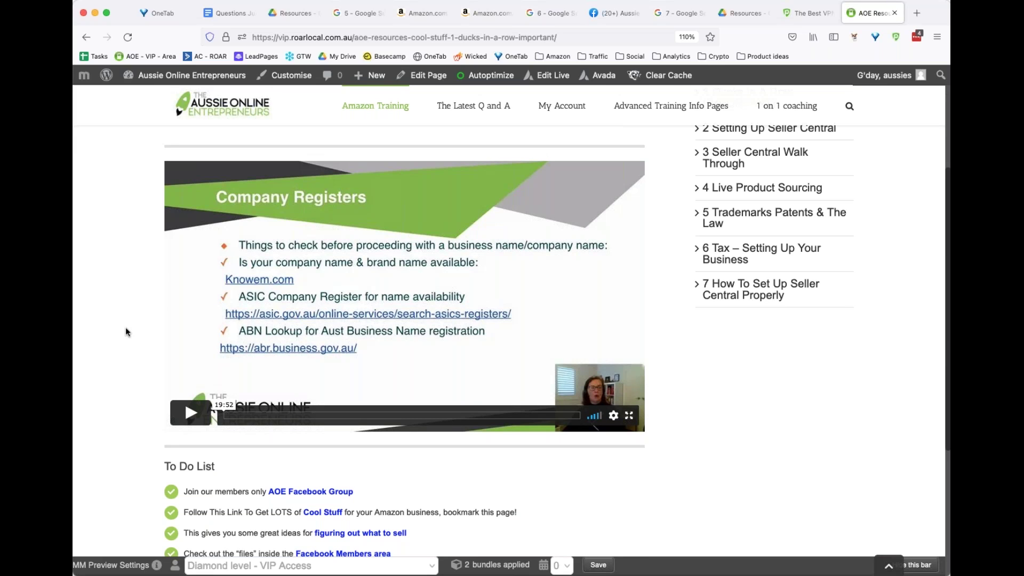
{"action": "scroll", "coordinate": [130, 335], "scroll_direction": "down", "scroll_amount": 2}
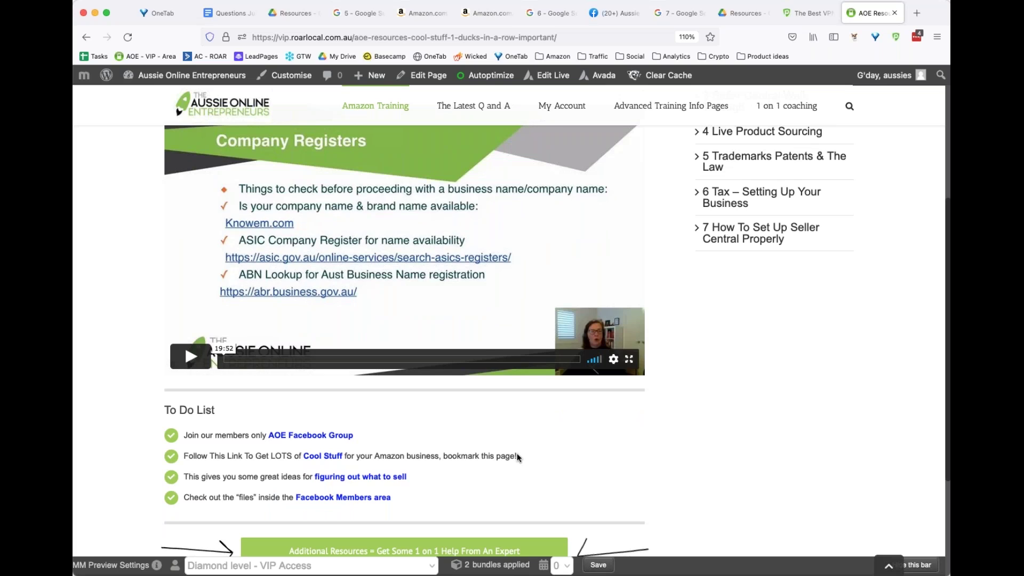
{"action": "left_click_drag", "start_coordinate": [517, 457], "coordinate": [186, 454]}
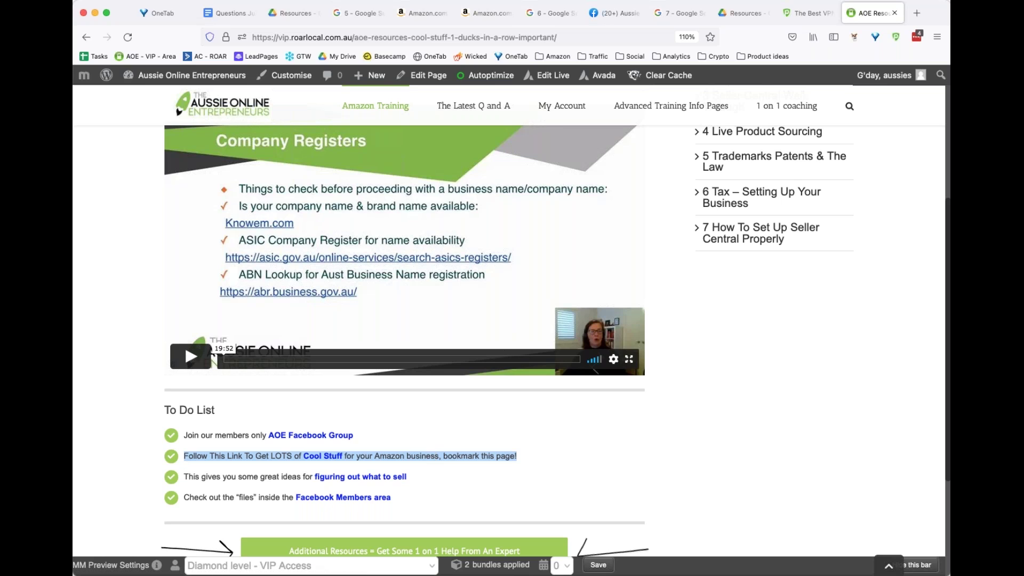
- Switch to the Google Drive tab showing Amazon Training V3 > Resources
{"action": "left_click", "coordinate": [742, 11]}
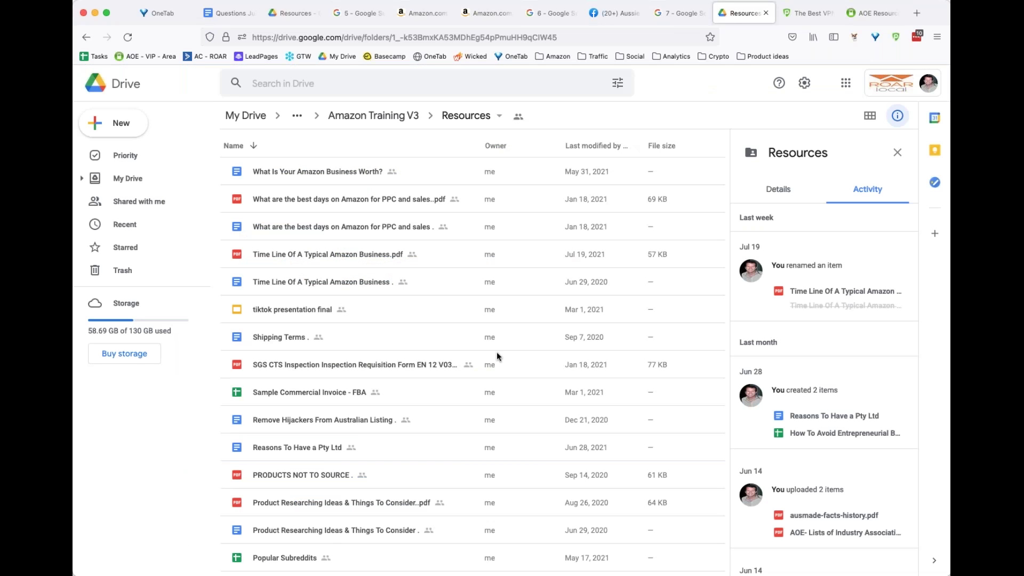